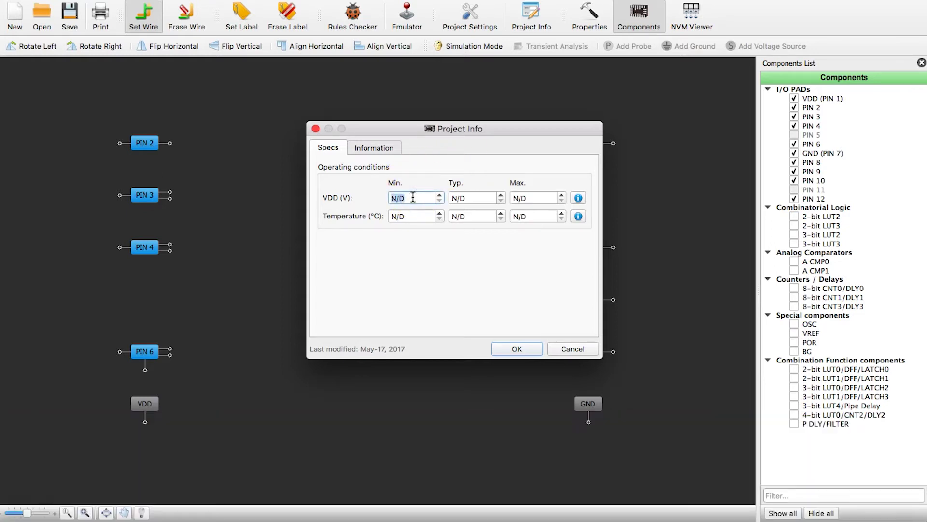
- Set the project's VDD operating conditions to 3 V minimum, 3.3 V typical and 3.6 V maximum
type("3")
key("Tab")
type("3.3")
key("Tab")
type("3.6")
key("Tab")
- Set the operating temperature to -40 °C minimum, 25 °C typical and 85 °C maximum, and accept the project info
double_click(412, 218)
double_click(467, 219)
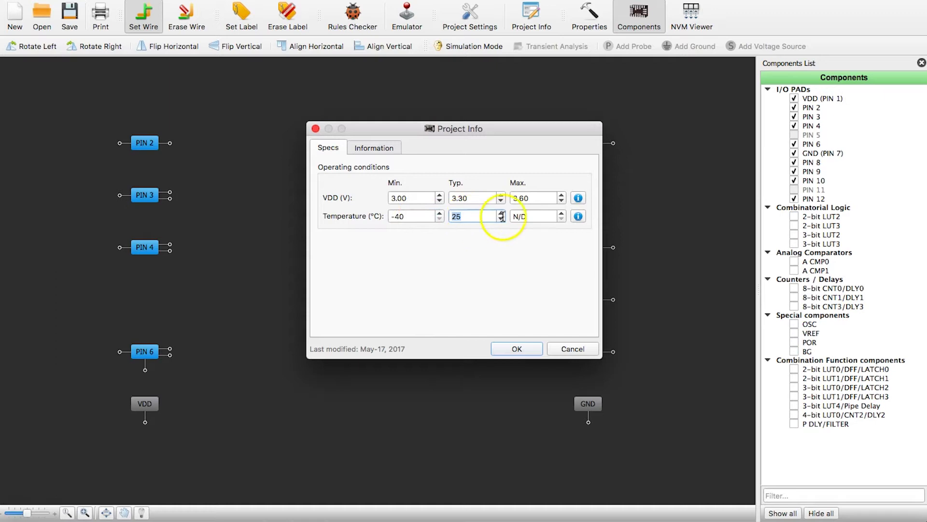
double_click(530, 216)
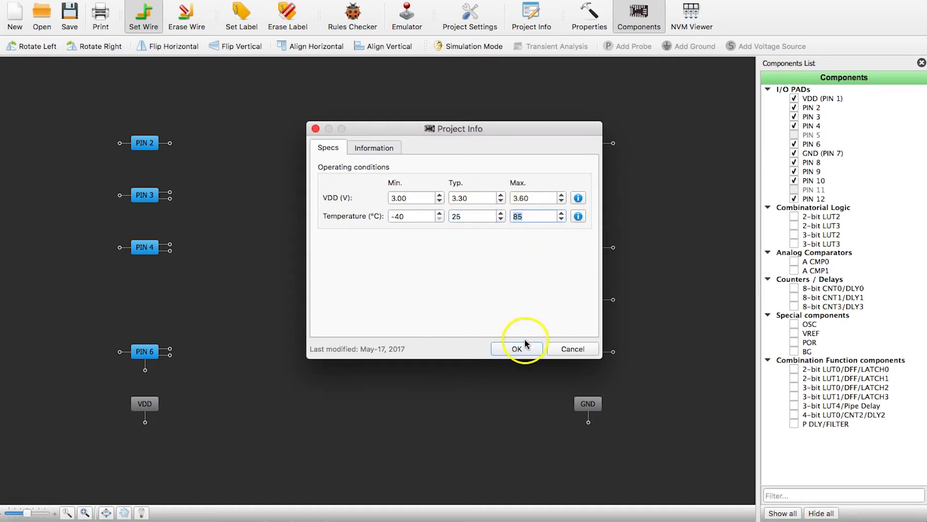
left_click(517, 348)
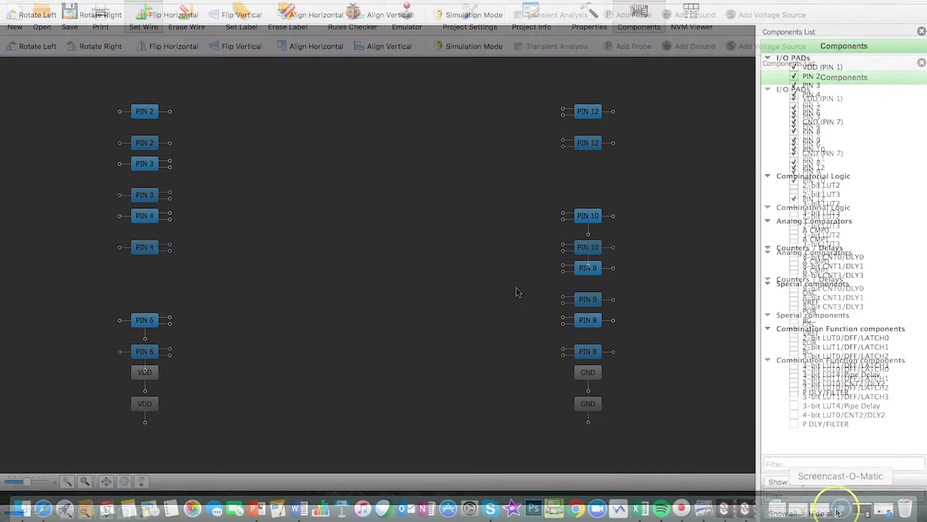
left_click(838, 510)
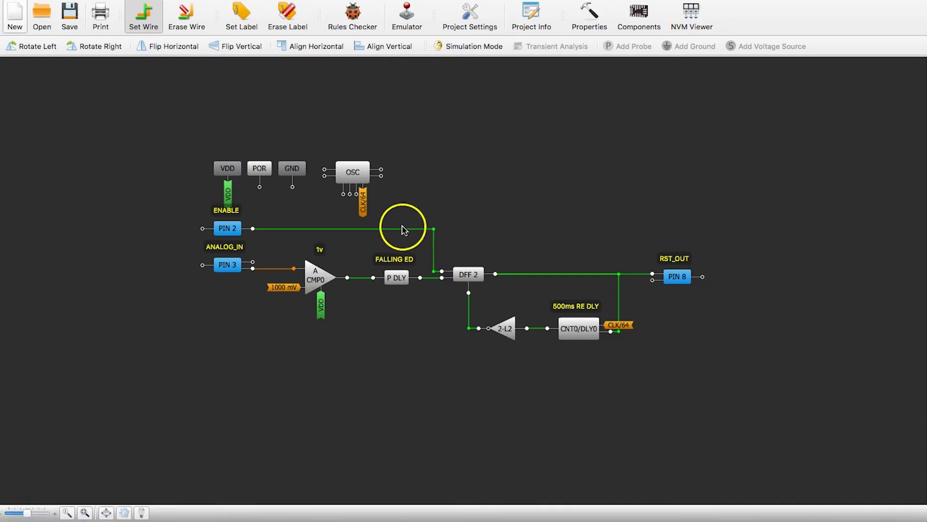
mouse_move(261, 235)
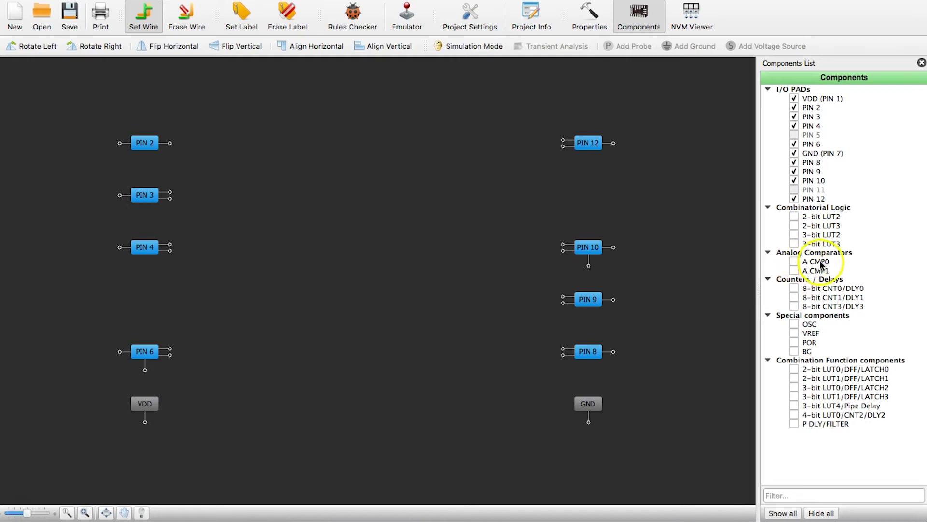
- Add the analog comparator A CMP0 to the design and connect its PWR UP input to VDD
left_click(794, 262)
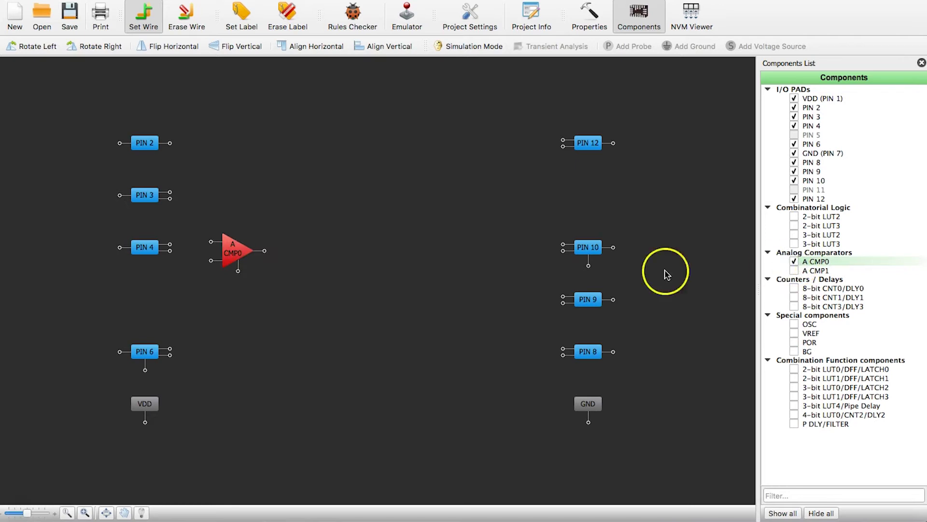
left_click(442, 301)
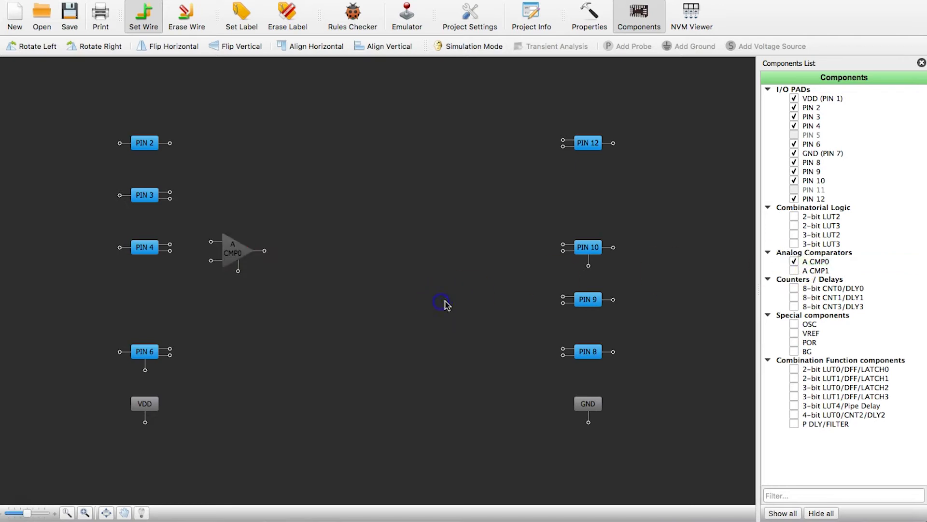
left_click(244, 278)
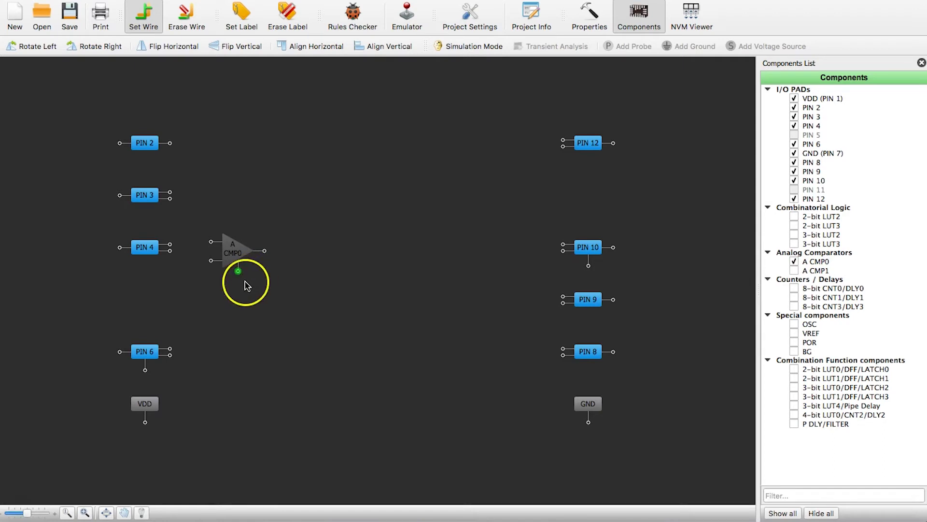
left_click(234, 280)
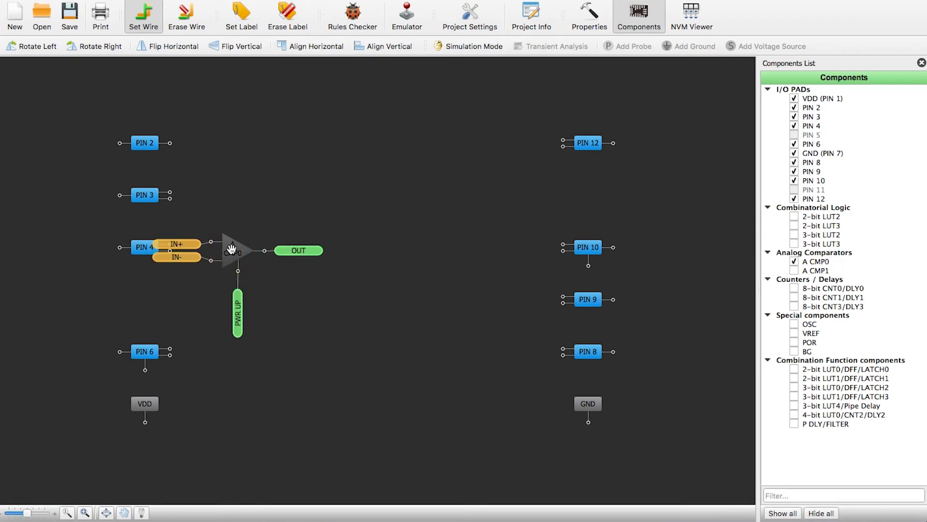
left_click(144, 422)
left_click(239, 270)
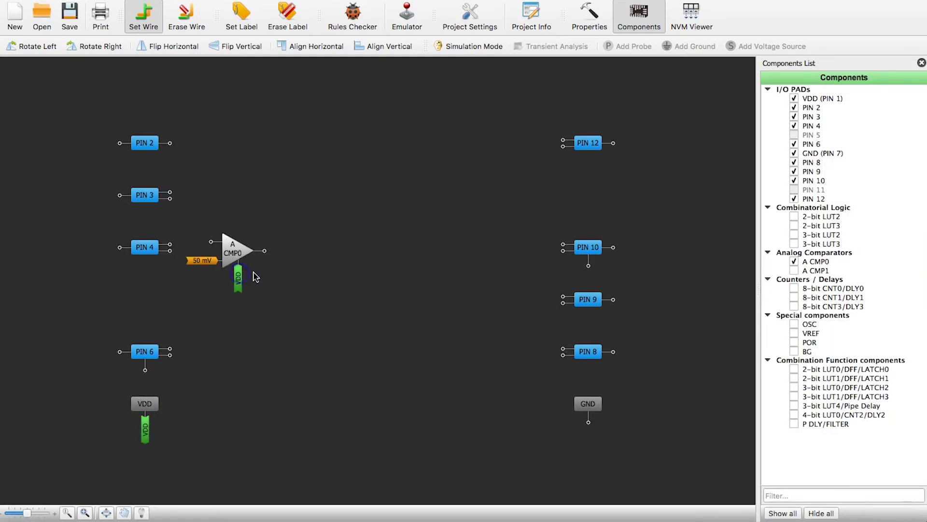
- Set the IN- source of comparator A CMP0 to 1000 mV and apply the change
double_click(235, 242)
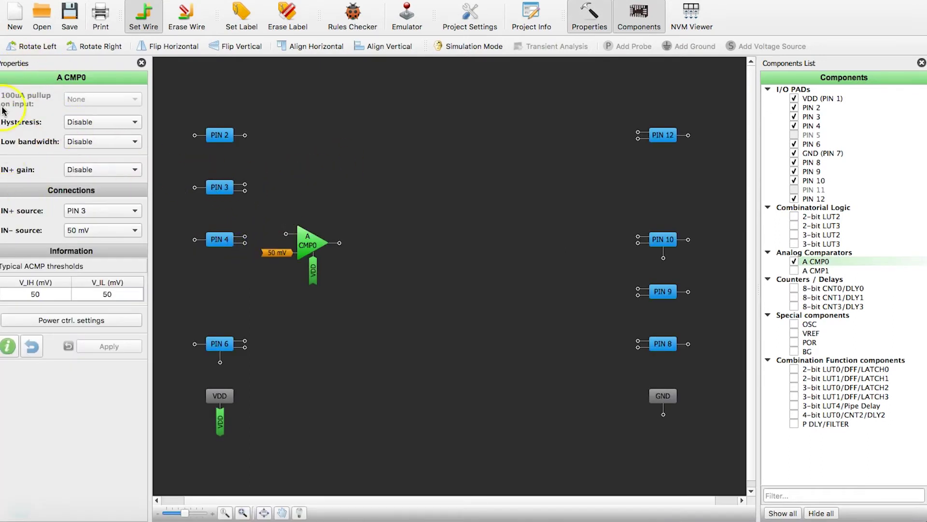
left_click(89, 231)
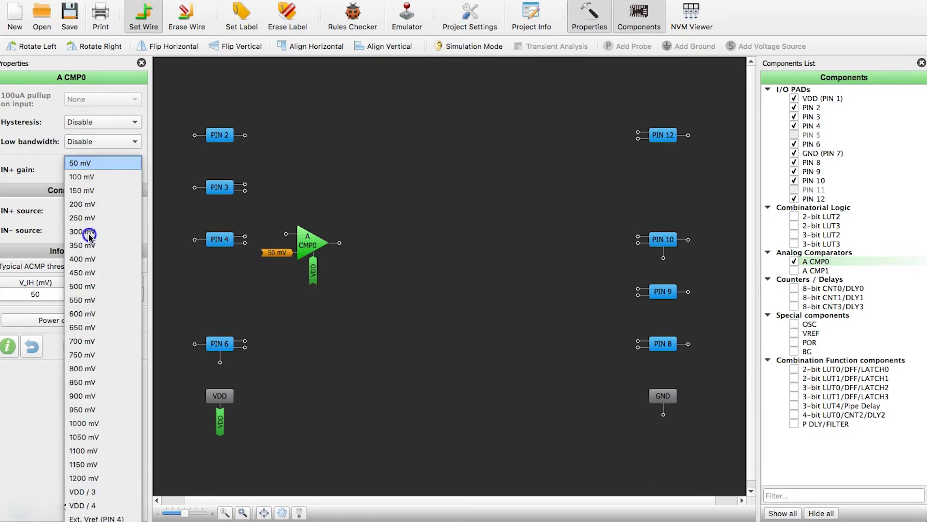
left_click(100, 425)
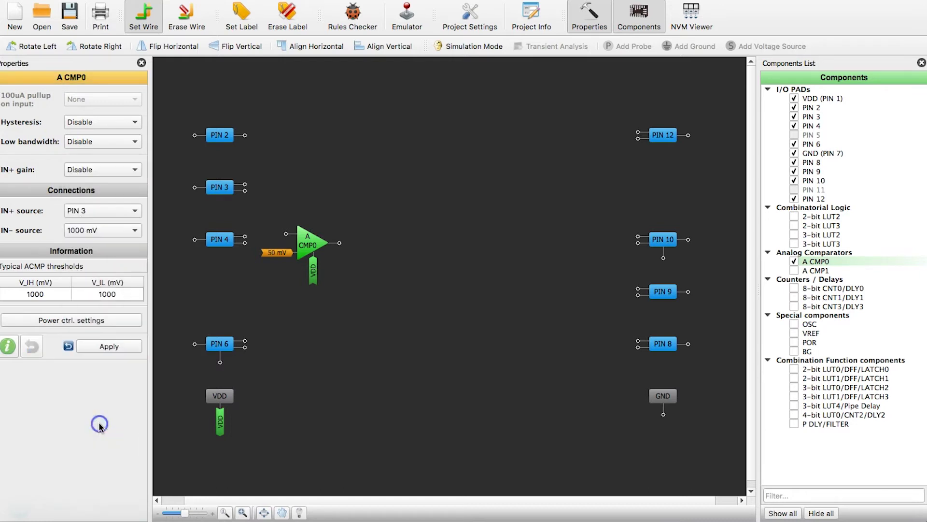
left_click(90, 231)
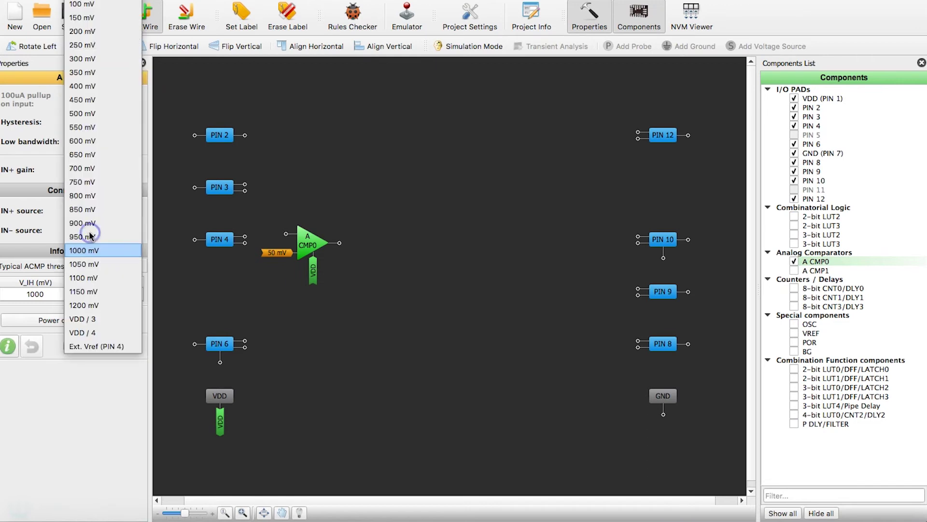
left_click(118, 248)
left_click(124, 348)
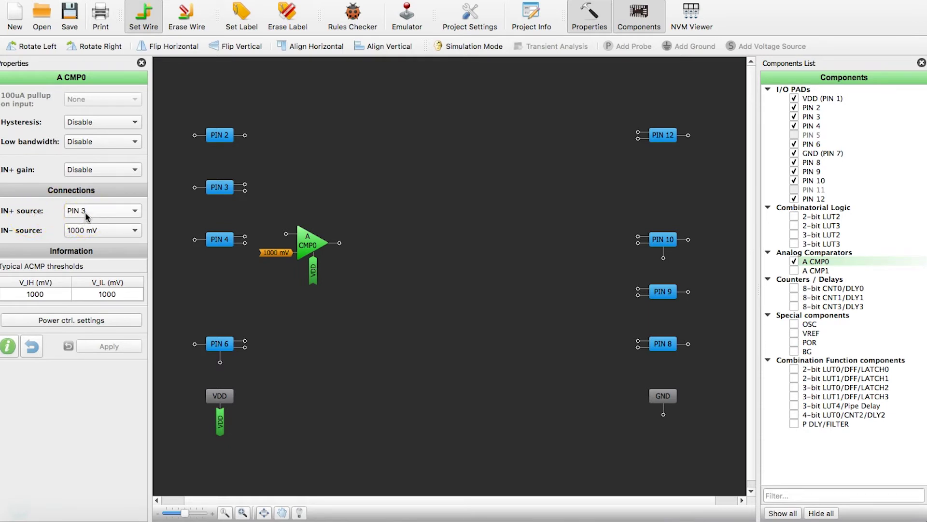
- Configure PIN 3 as an analog input/output and apply it
left_click(220, 188)
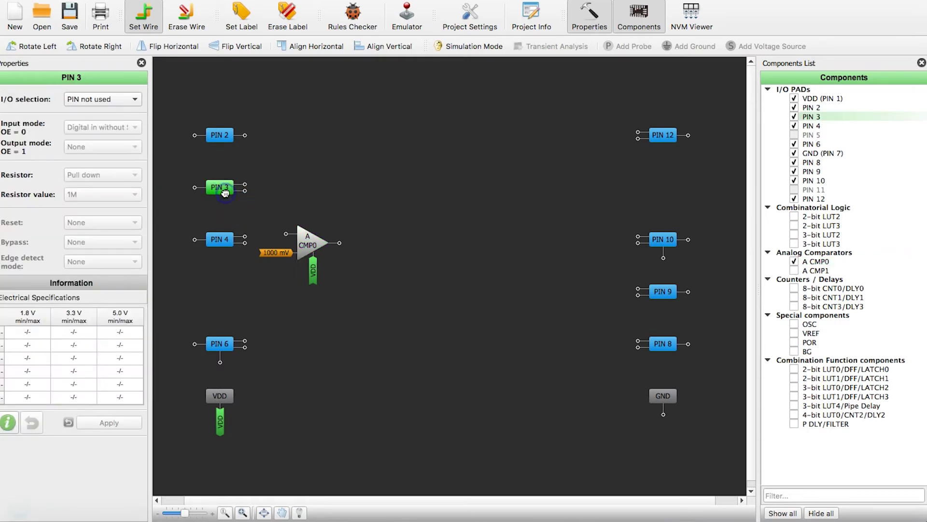
left_click(104, 99)
left_click(108, 126)
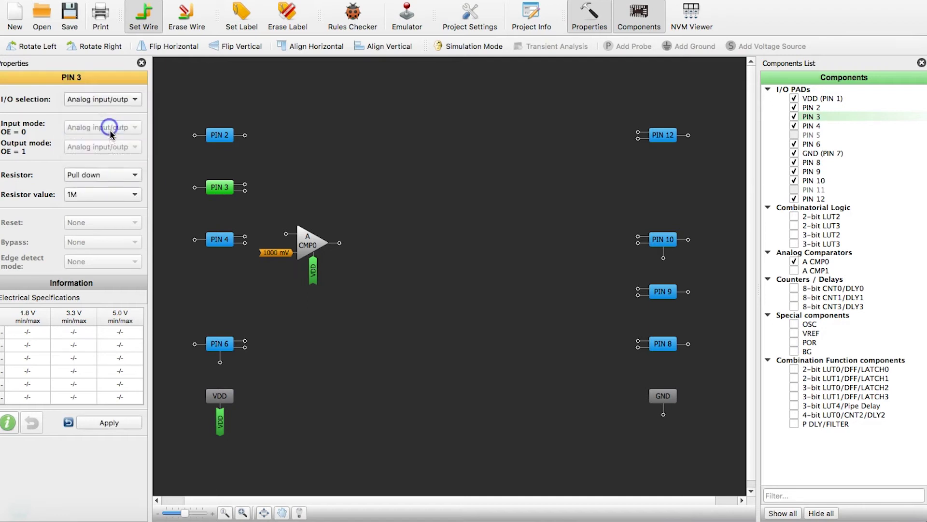
left_click(109, 422)
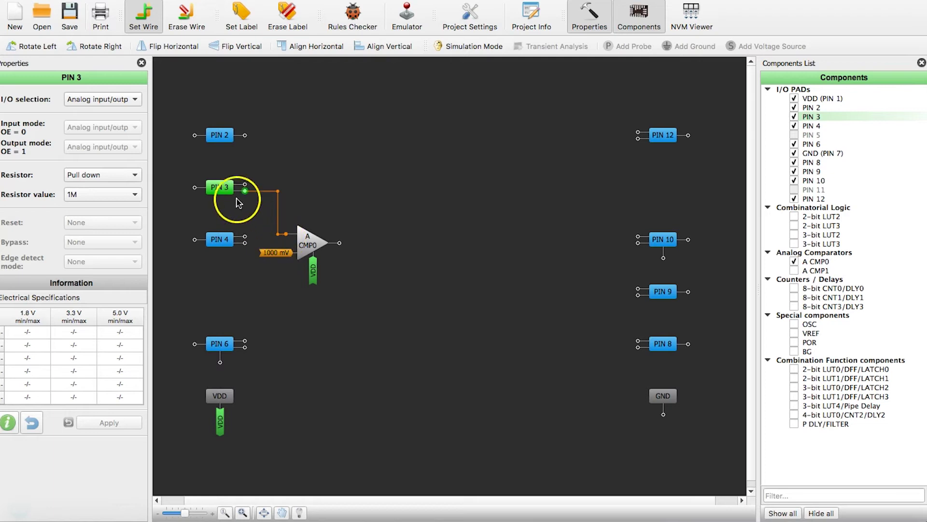
left_click(365, 201)
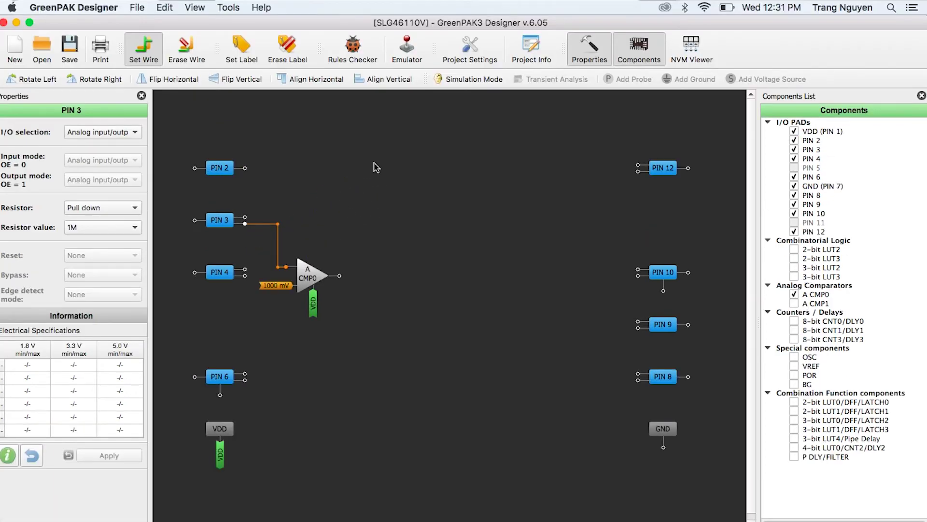
- Look through the available help resources and consult the built-in information page for the A CMP0 block
left_click(261, 7)
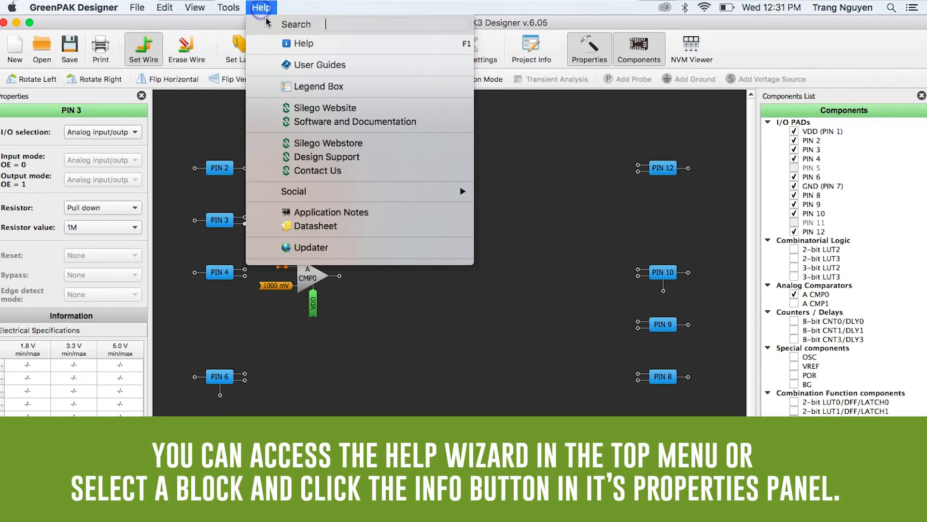
left_click(379, 310)
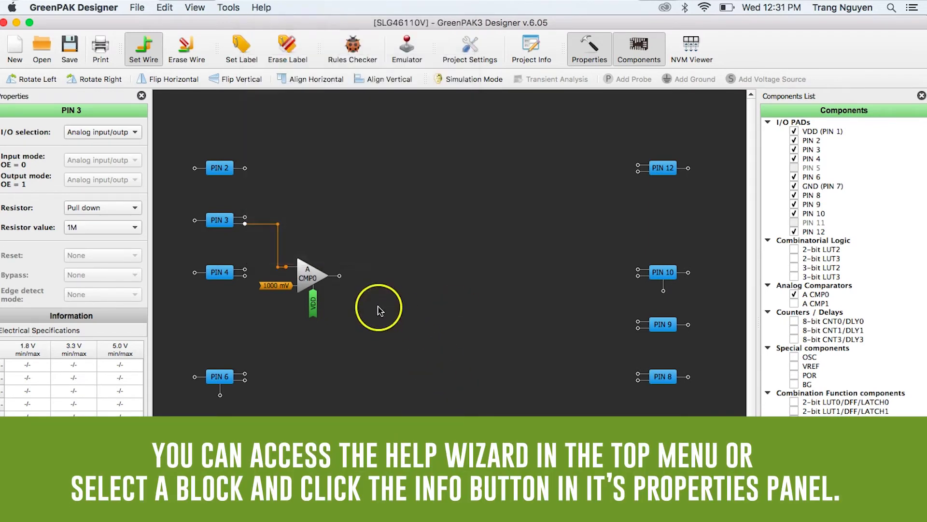
left_click(315, 276)
left_click(6, 381)
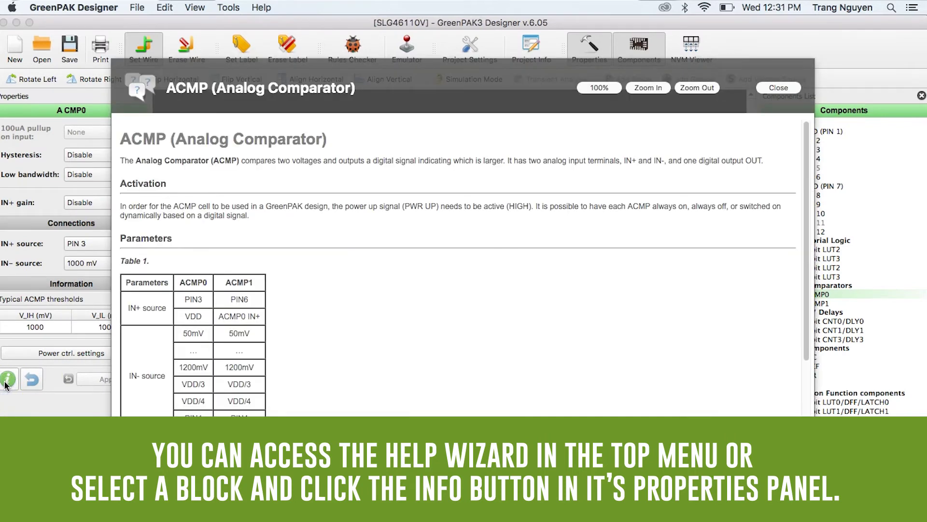
left_click(778, 87)
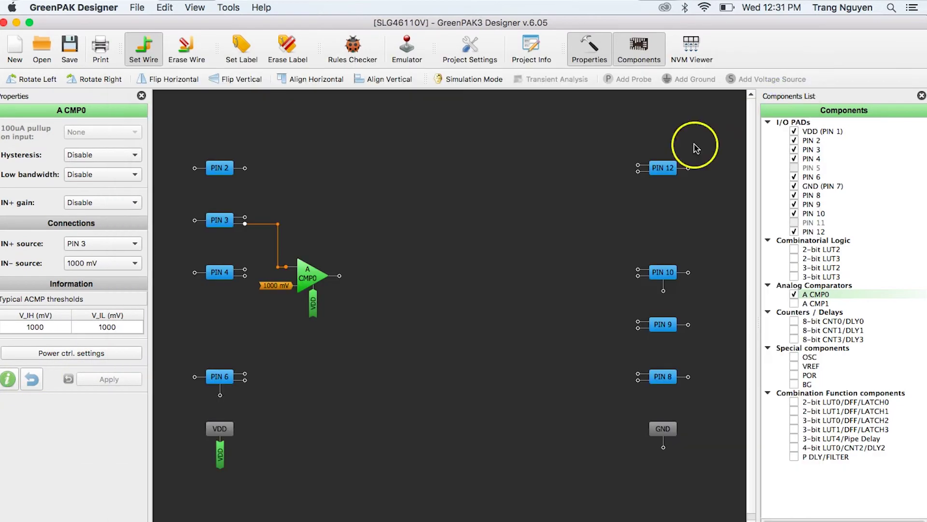
left_click(441, 311)
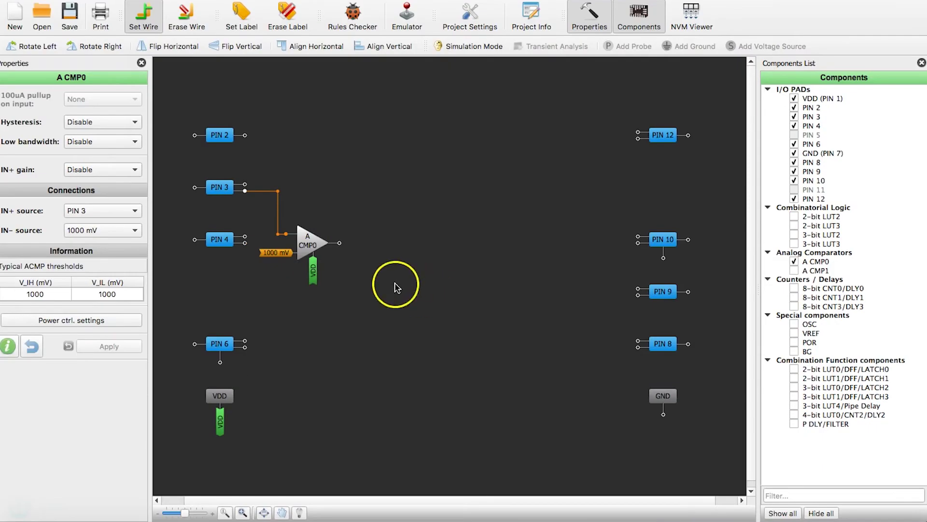
mouse_move(310, 237)
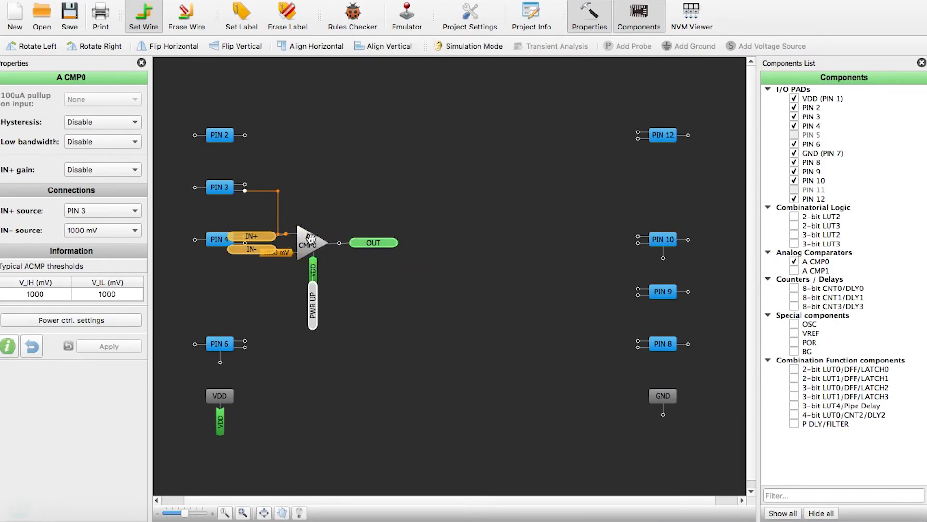
left_click(381, 219)
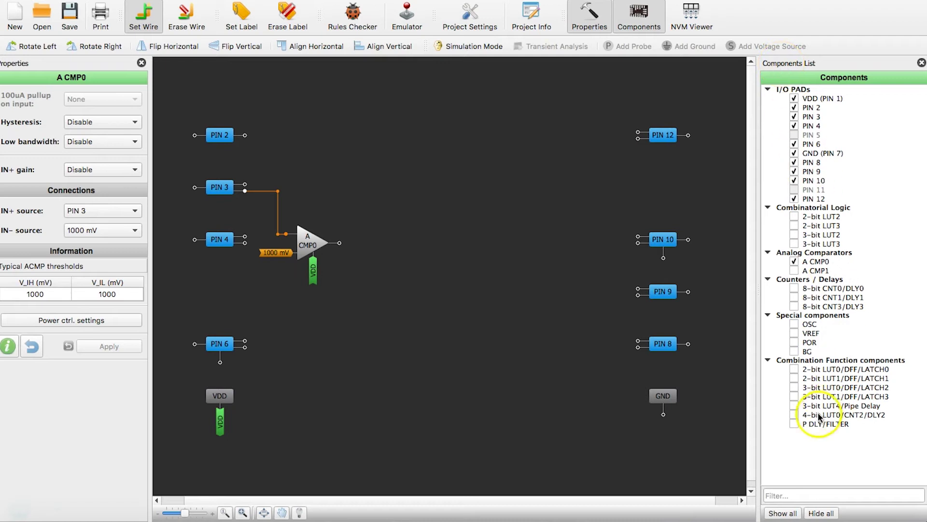
- Add the P DLY/FILTER block, place it beside the comparator's output and set its mode to Falling edge detector
left_click(793, 423)
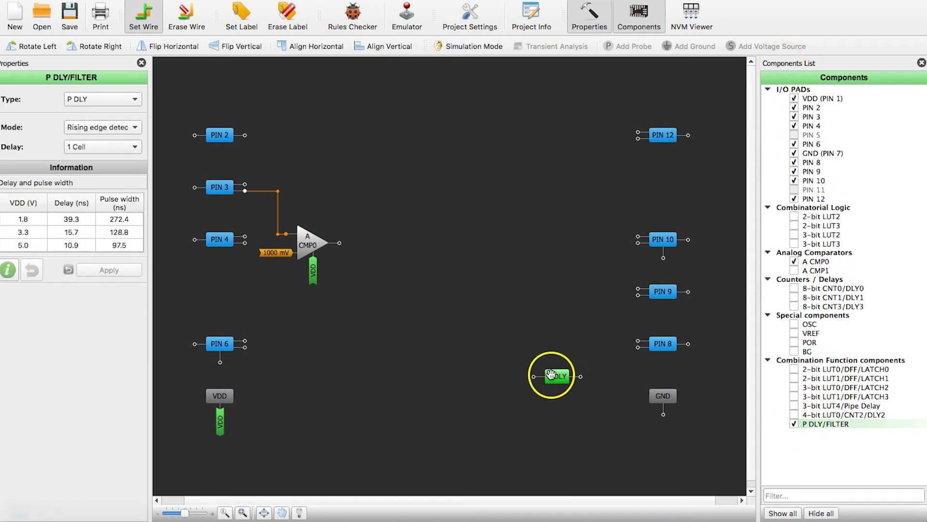
left_click_drag(555, 377, 398, 252)
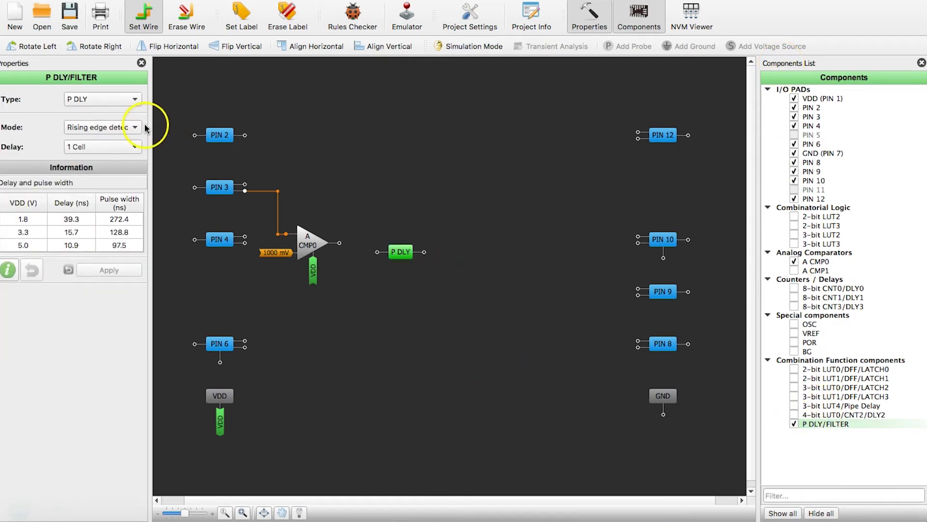
left_click(123, 130)
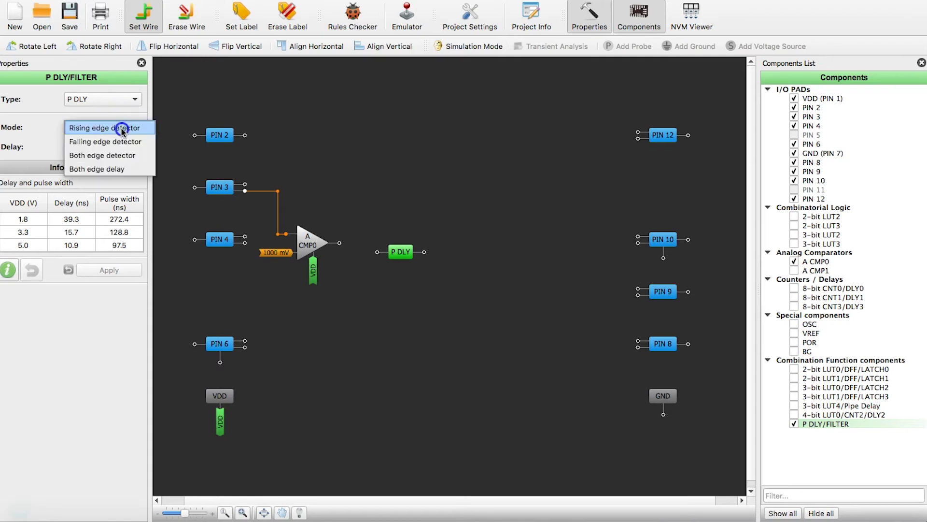
left_click(121, 141)
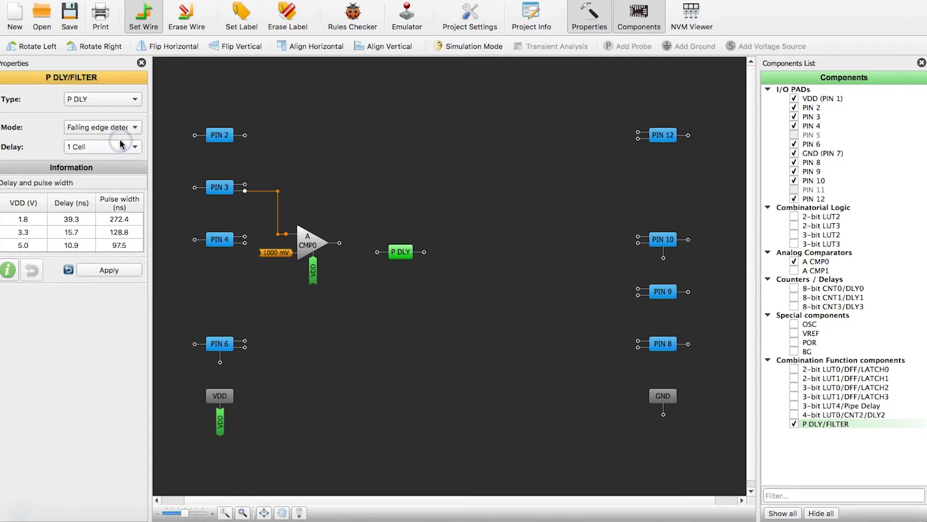
left_click(114, 271)
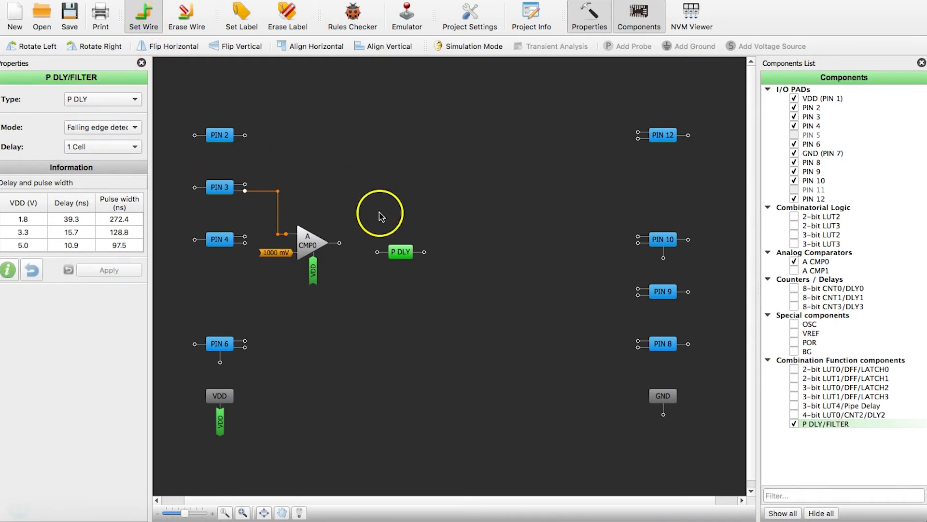
- Wire the A CMP0 output to the P DLY input and align the P DLY block with the comparator's output
left_click_drag(373, 251, 339, 243)
left_click_drag(398, 252, 389, 243)
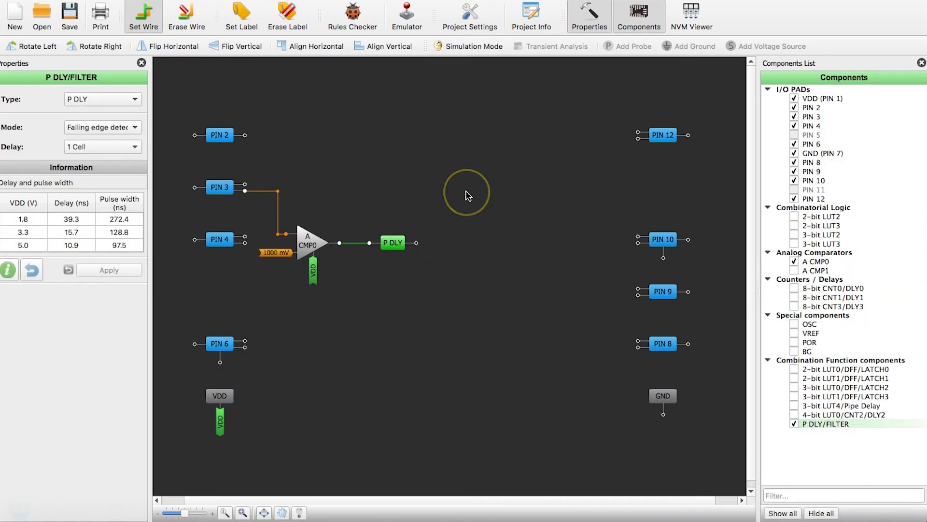
mouse_move(306, 242)
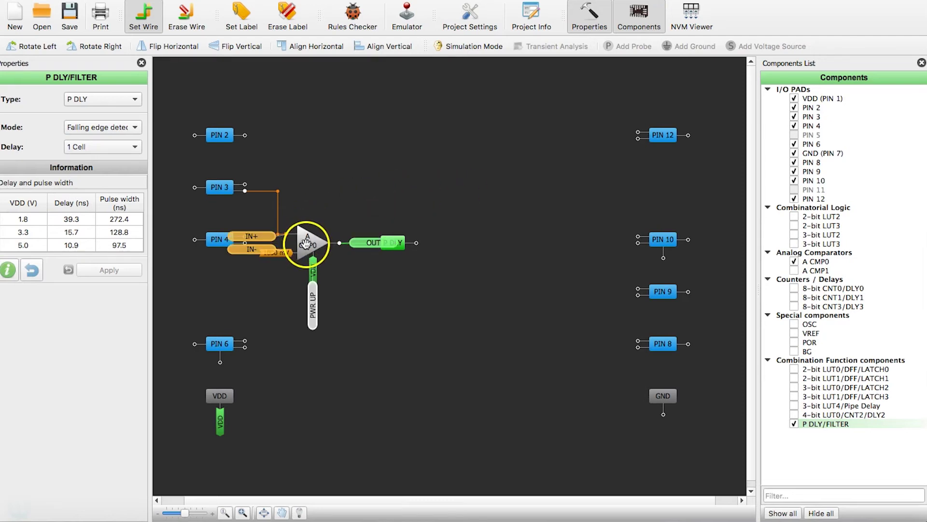
mouse_move(394, 240)
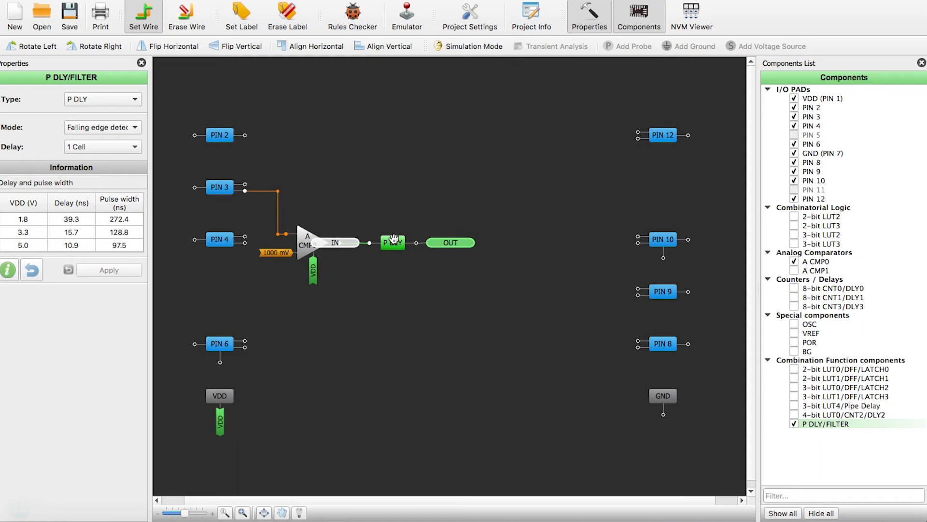
left_click(428, 214)
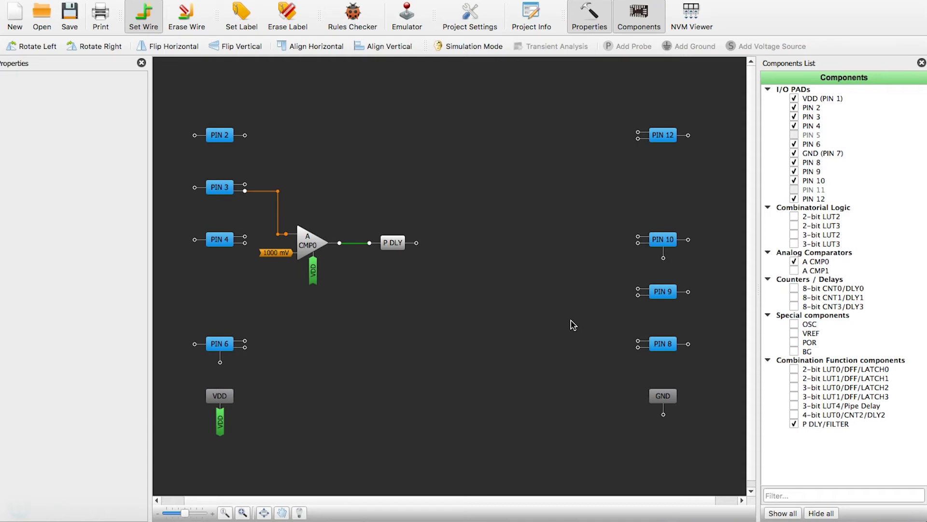
- Add the 3-bit LUT0/DFF/LATCH2 component, change its type to DFF / LATCH and apply the change
left_click(793, 387)
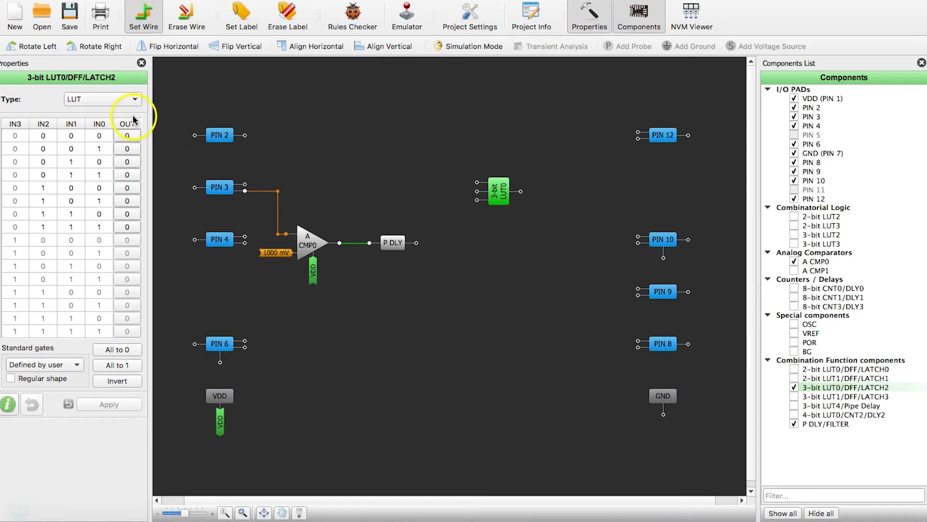
left_click(126, 101)
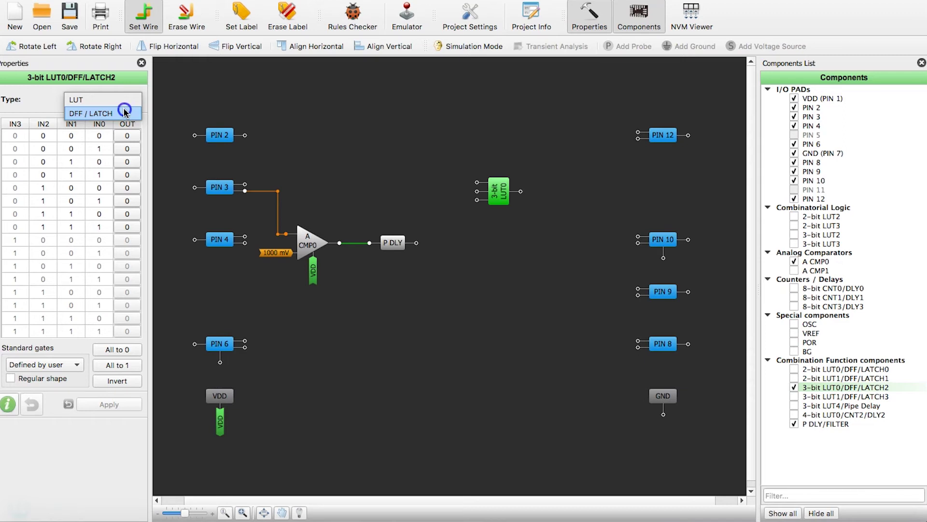
left_click(125, 112)
left_click(110, 404)
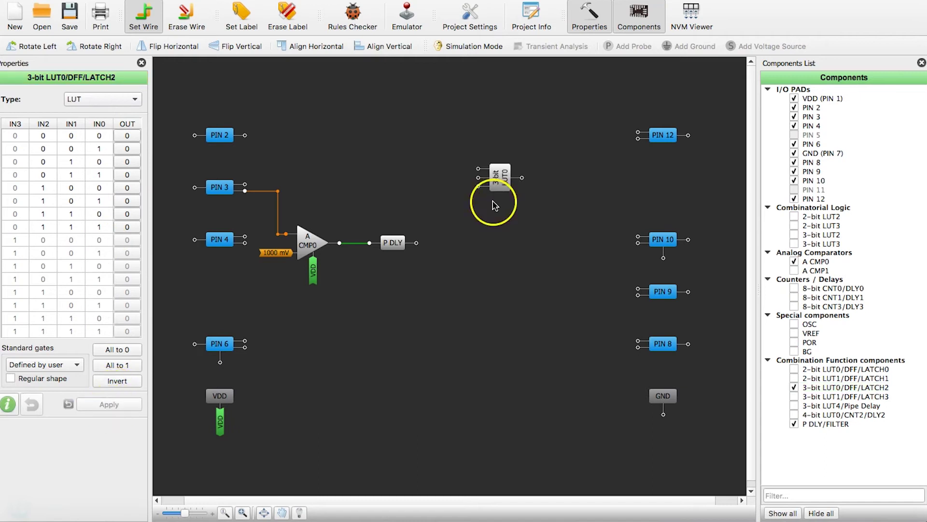
left_click(133, 99)
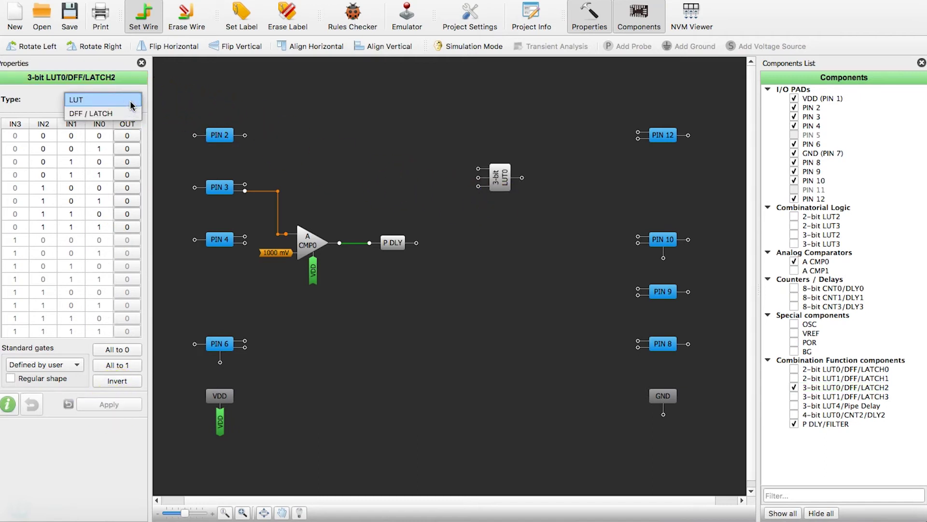
left_click(127, 113)
left_click(105, 403)
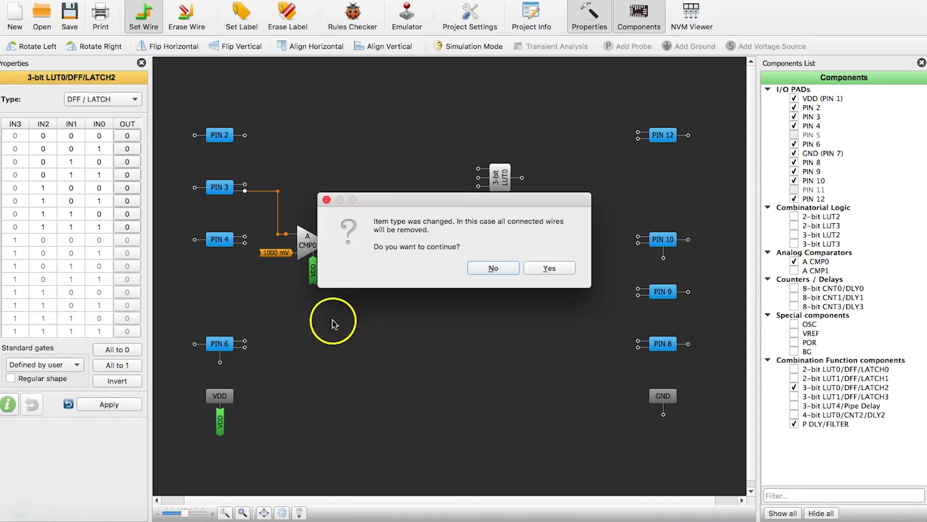
left_click(535, 267)
- Wire the P DLY output to DFF 2's CK input and place DFF 2 beside the P DLY block
left_click(473, 182)
left_click(417, 243)
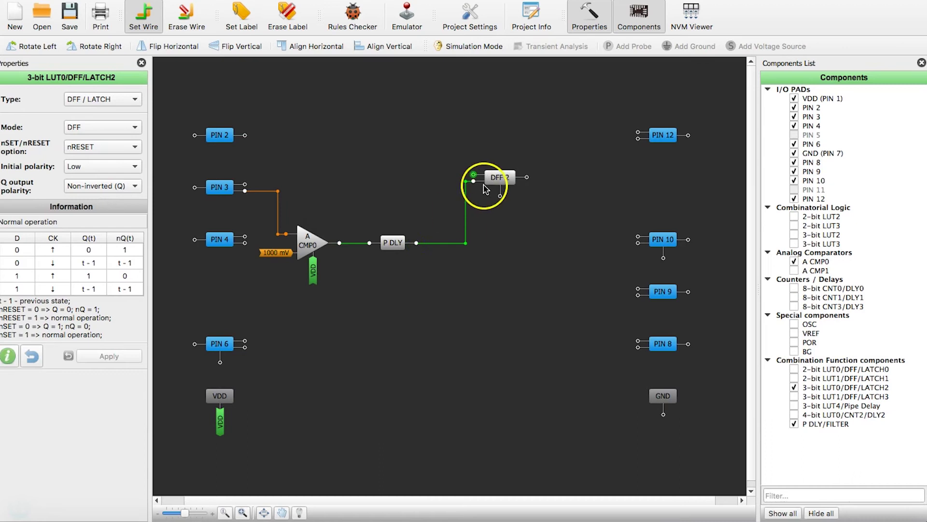
left_click_drag(497, 180, 475, 238)
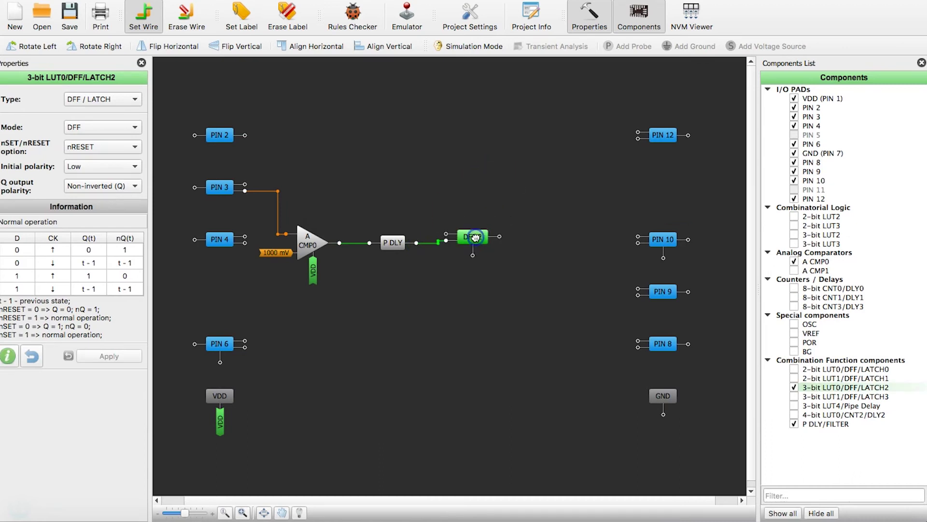
- Connect DFF 2's D input to VDD and wire its Q output to PIN 8's digital input
left_click(446, 239)
left_click(220, 421)
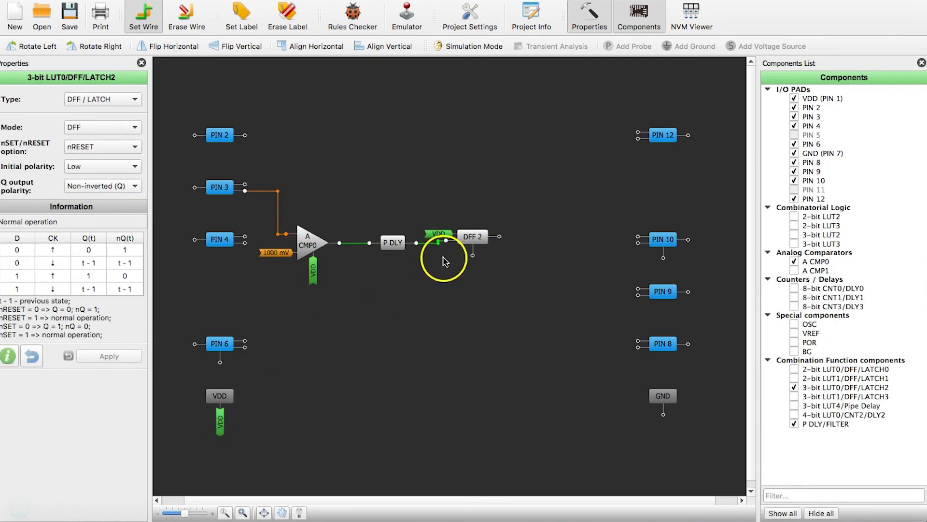
left_click(499, 237)
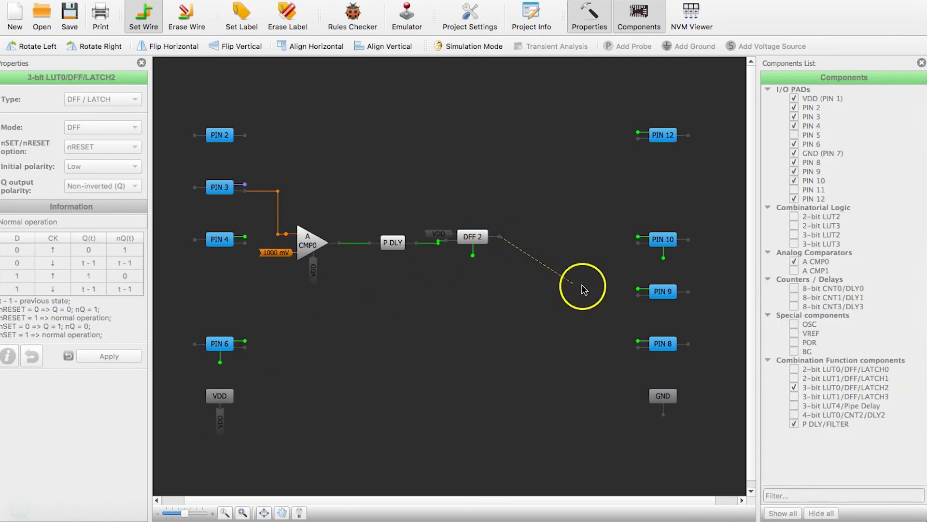
left_click(639, 341)
left_click(556, 307)
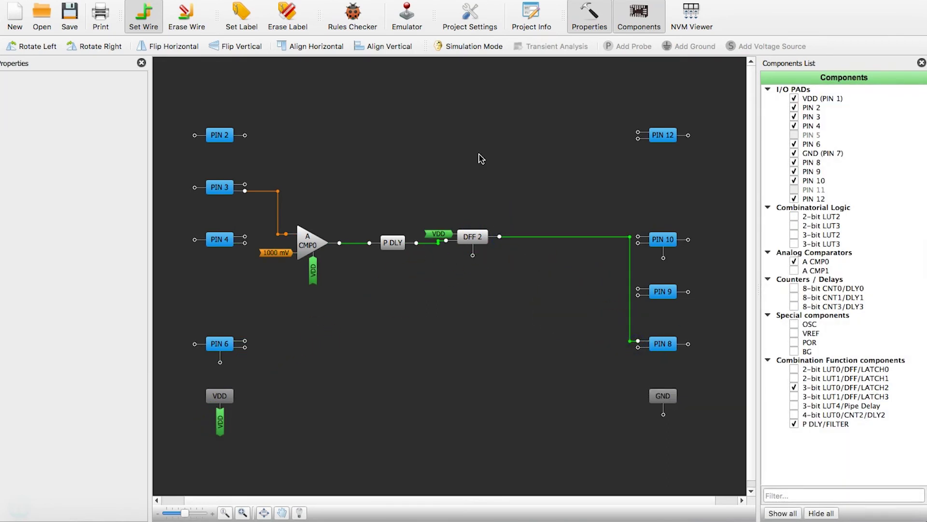
- Add the 2-bit LUT0/DFF/LATCH0 component, change its type to DFF / LATCH and apply the change
left_click(794, 369)
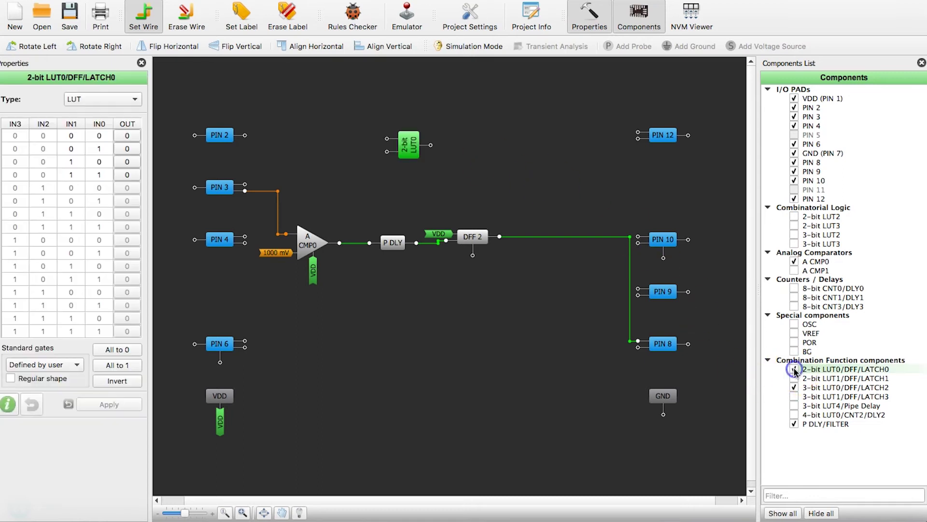
left_click(137, 99)
left_click(124, 115)
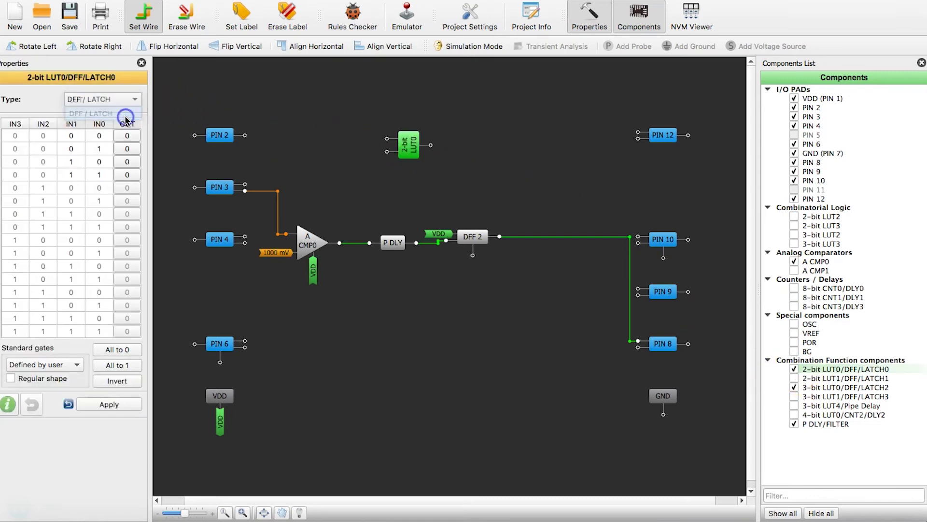
left_click(110, 404)
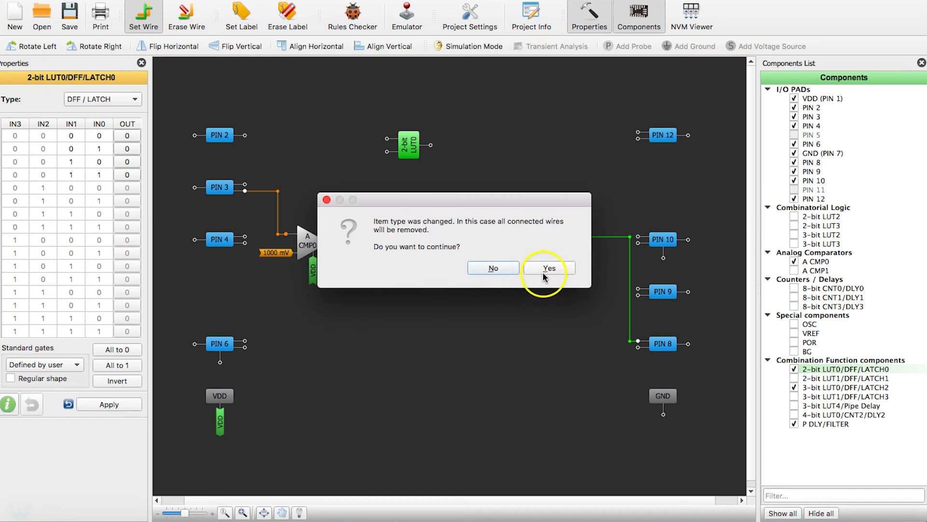
left_click(546, 269)
left_click(516, 170)
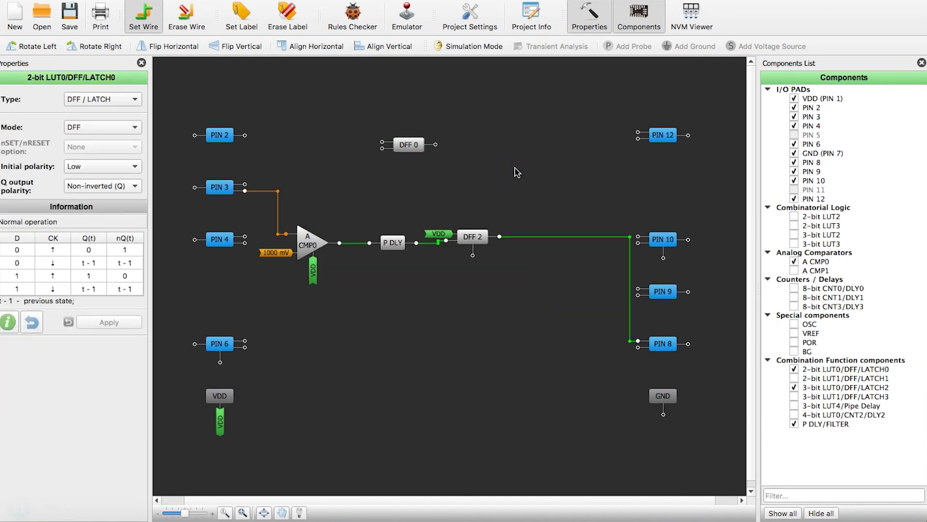
- Add the 8-bit CNT0/DLY0 block, place it below DFF 2 and set its edge select to Rising
left_click(795, 289)
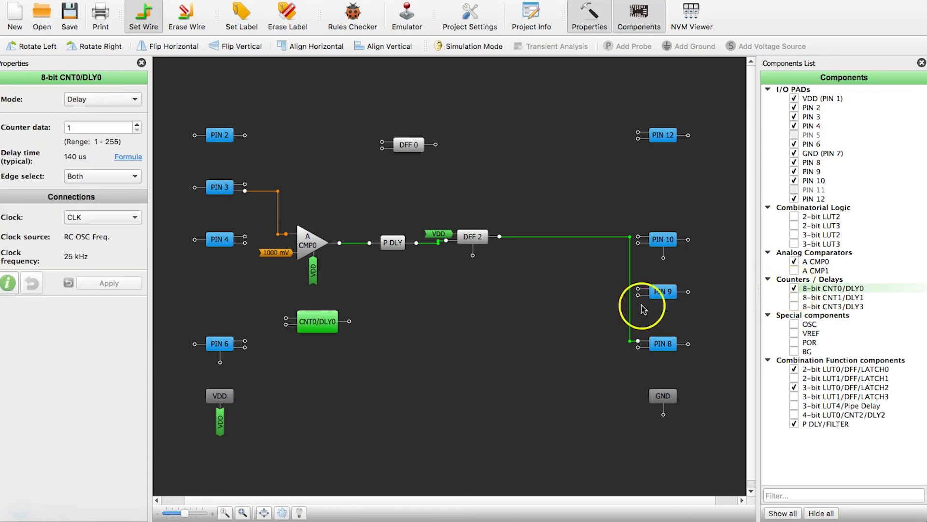
left_click_drag(321, 322, 491, 304)
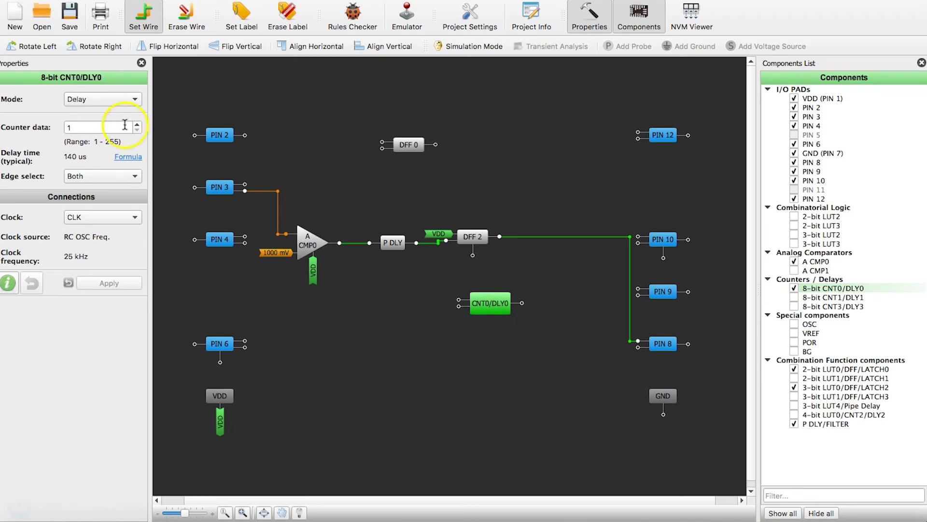
left_click(94, 177)
left_click(92, 203)
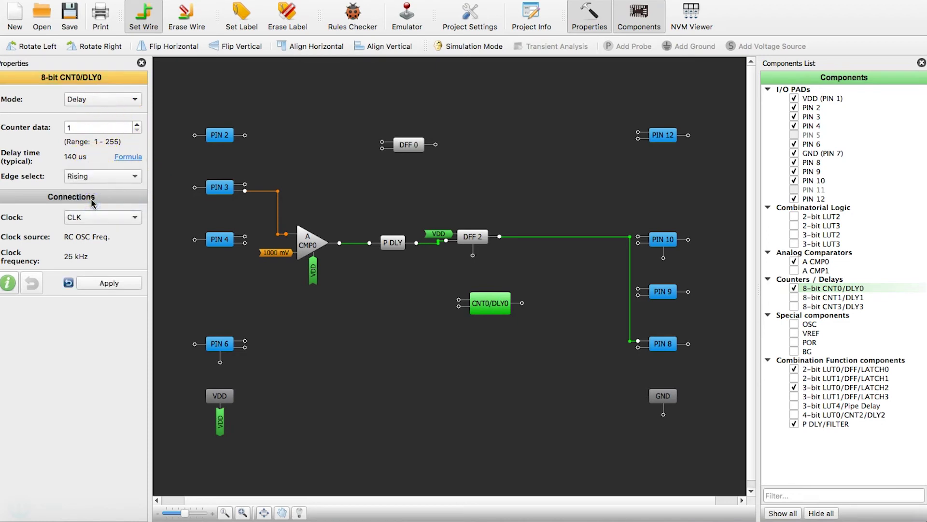
- Set CNT0/DLY0's clock to CLK /64 and its counter data to 193, apply, and reposition the block above the OSC
left_click(98, 136)
scroll(96, 131, "up", 20)
left_click(92, 161)
left_click(95, 177)
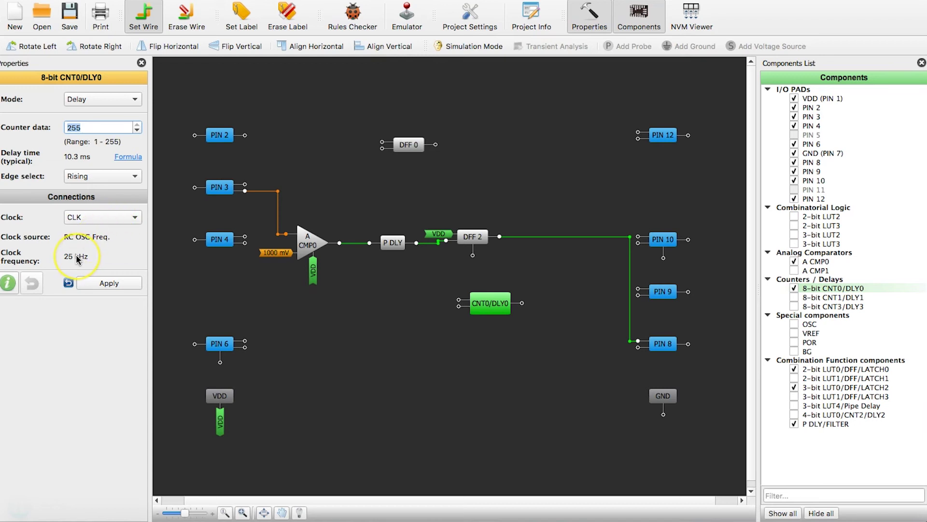
left_click(110, 220)
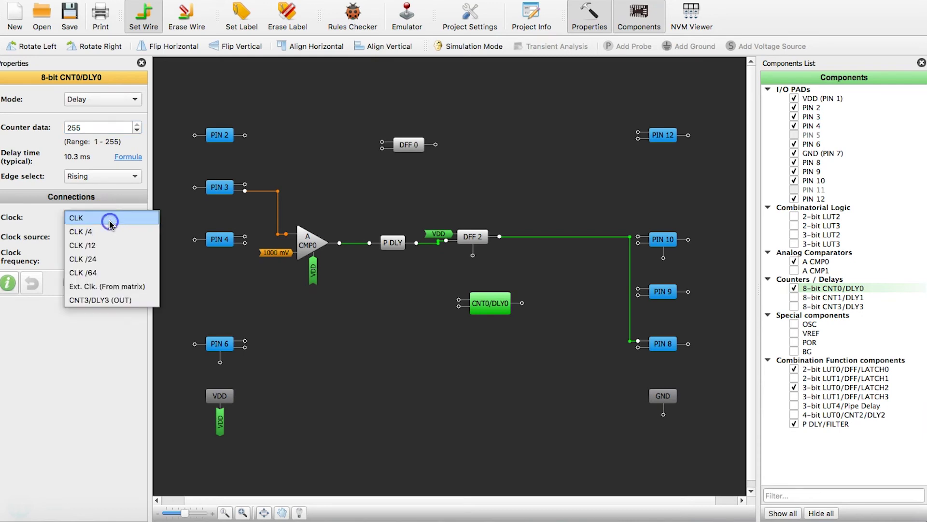
left_click(108, 273)
left_click(89, 130)
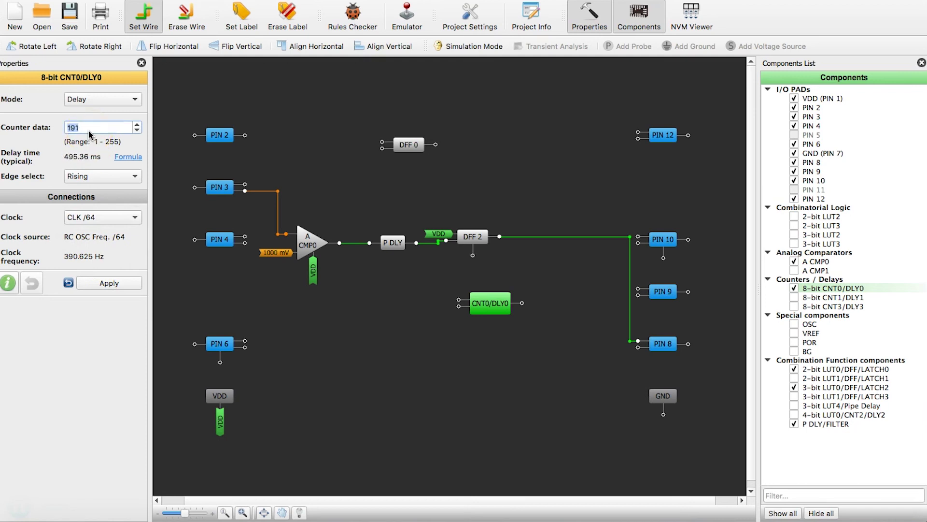
left_click(109, 284)
left_click_drag(491, 302, 428, 317)
left_click(436, 322)
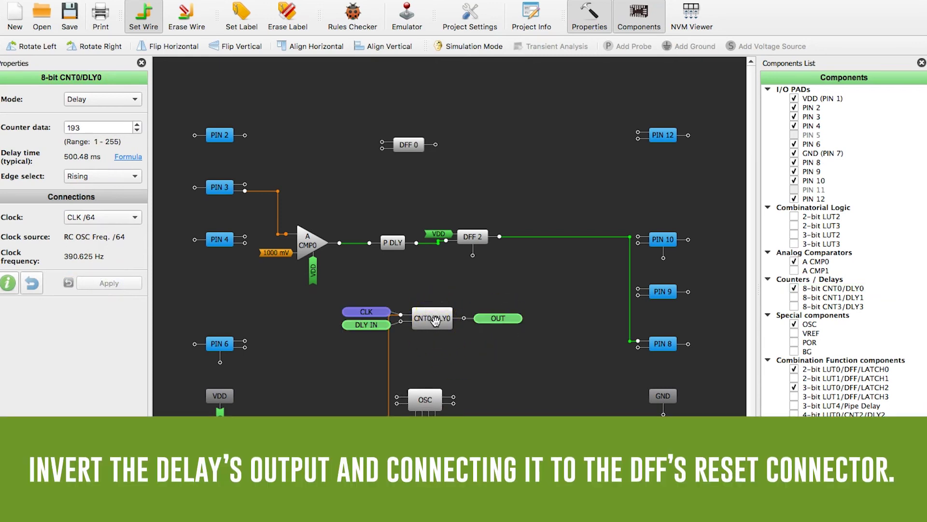
- Add the 2-bit LUT2 beside the CNT0/DLY0 output and apply the Inverter standard gate to it
left_click(794, 216)
left_click_drag(437, 304, 488, 312)
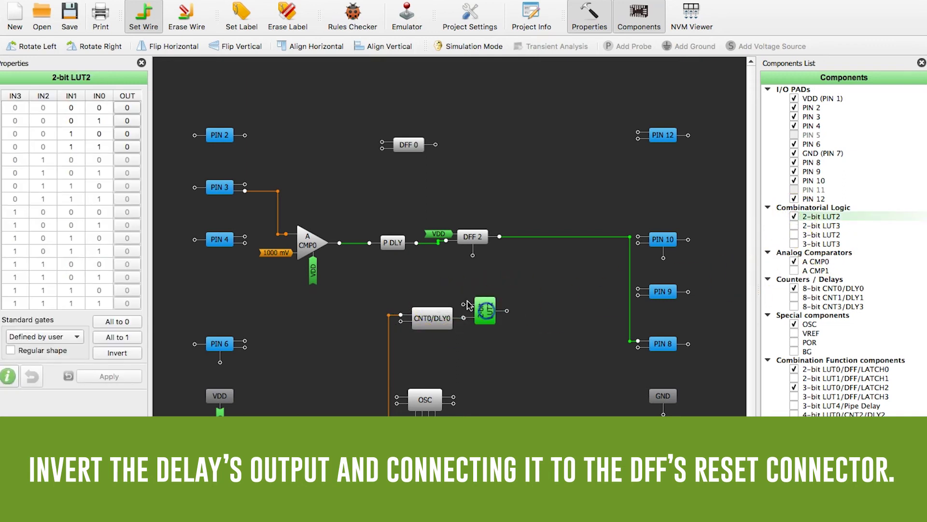
left_click(63, 334)
left_click(29, 310)
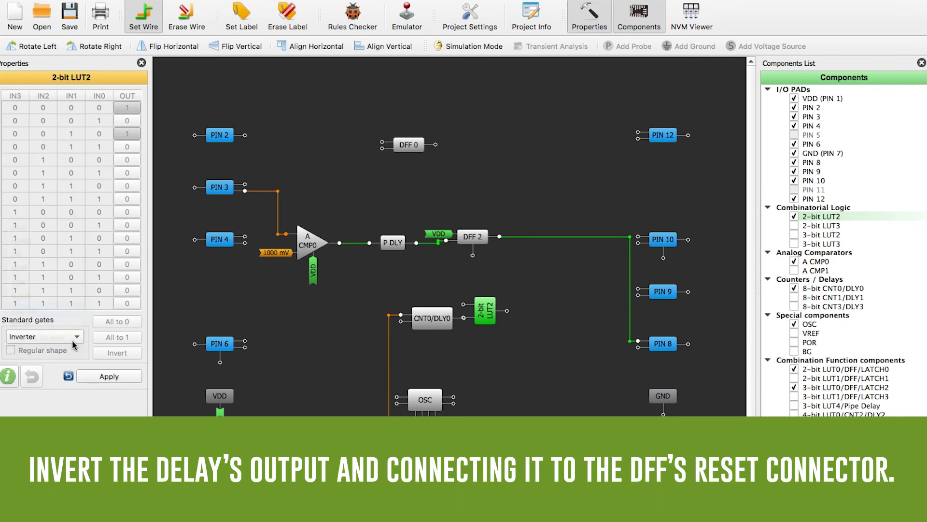
left_click(110, 377)
left_click(562, 269)
- Move CNT0/DLY0 away from the inverter and wire its output through the inverter to DFF 2's nRESET input
left_click(486, 306)
left_click_drag(422, 321, 380, 316)
left_click(416, 311)
left_click(462, 310)
left_click(501, 311)
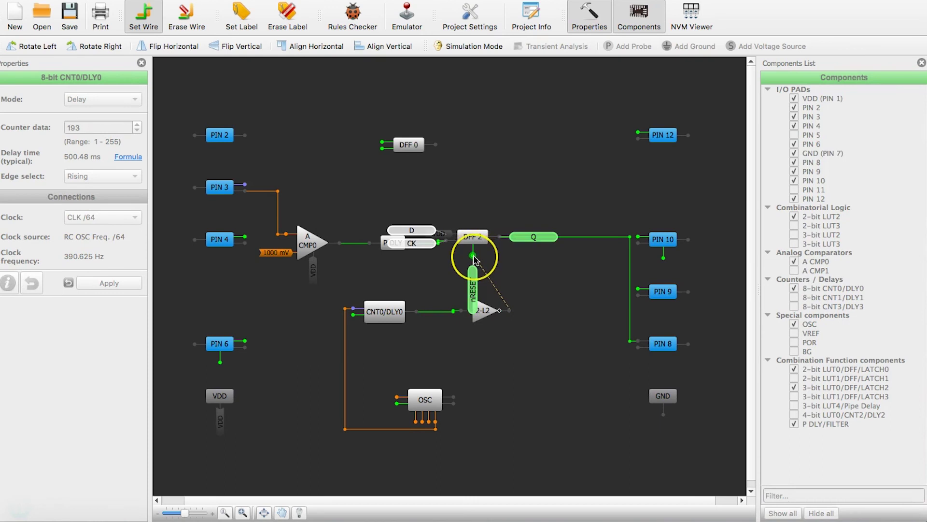
left_click(474, 256)
- Wire DFF 2's Q output back to the DLY IN input of CNT0/DLY0
left_click(498, 236)
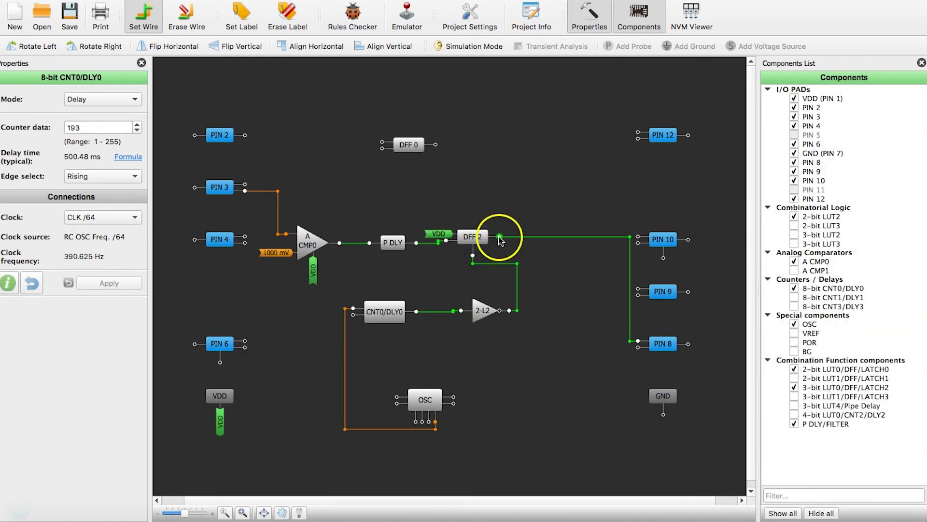
left_click(354, 315)
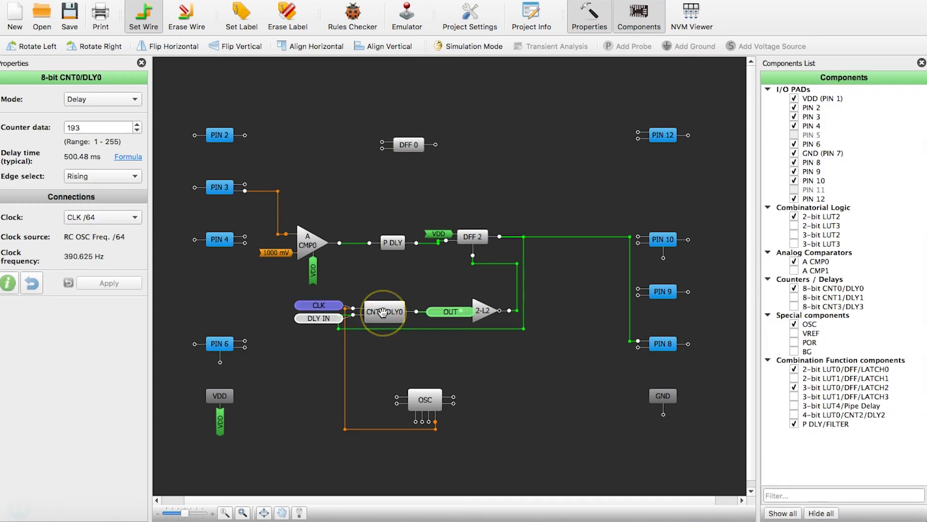
left_click(384, 312)
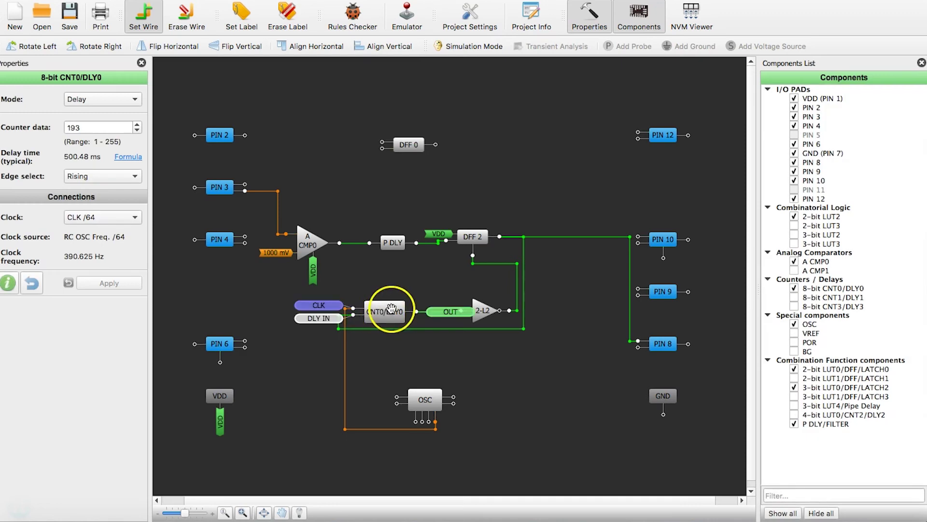
left_click(401, 278)
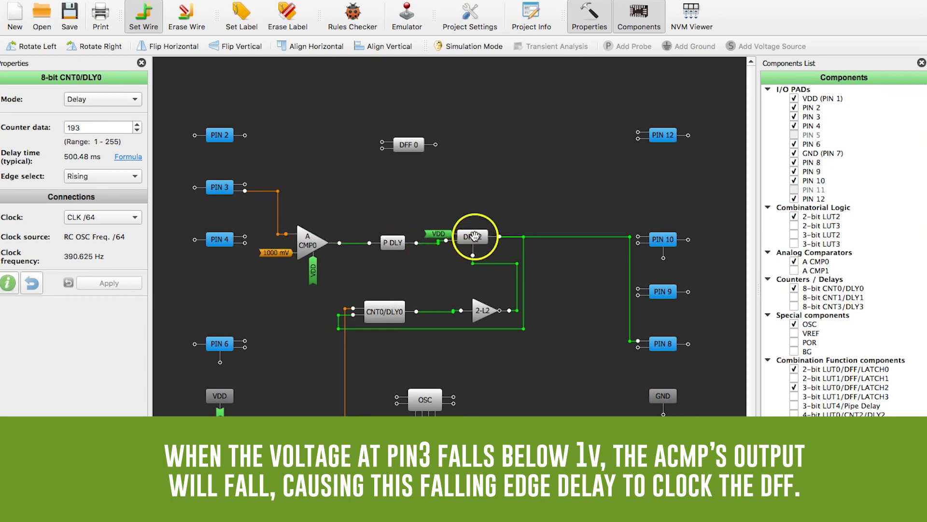
- Replace the VDD connection on DFF 2's D input with a wire from PIN 2
mouse_move(481, 237)
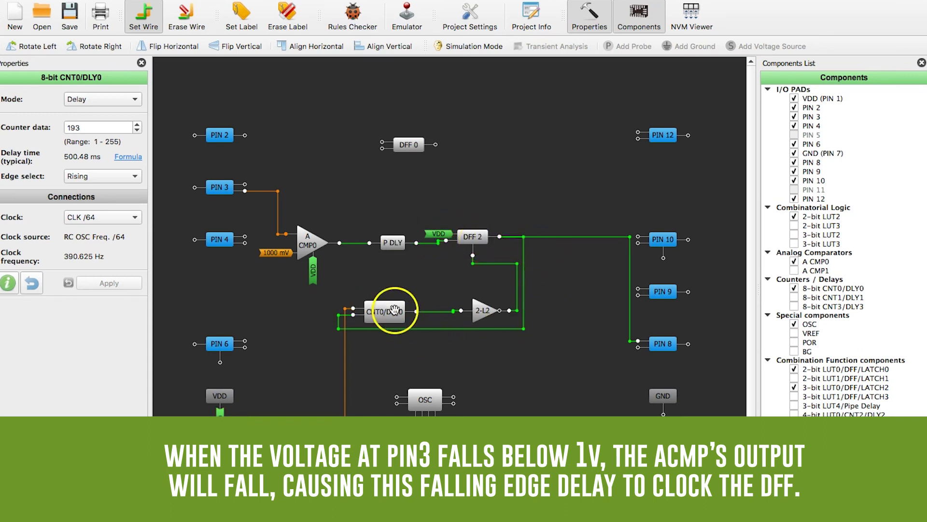
mouse_move(395, 310)
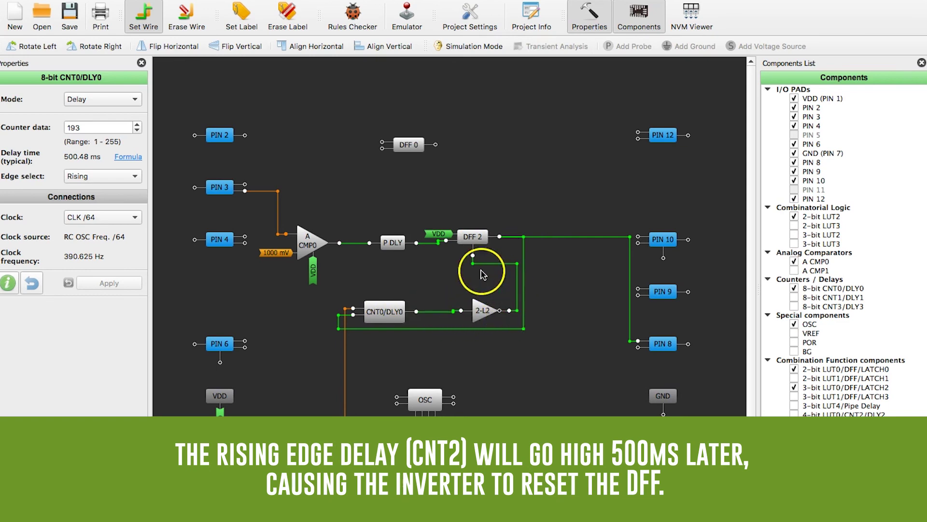
mouse_move(473, 264)
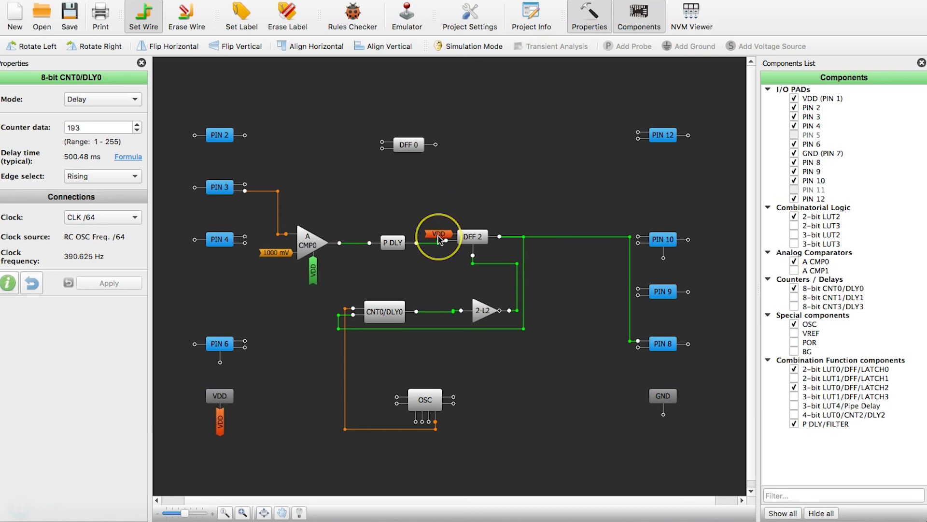
mouse_move(439, 238)
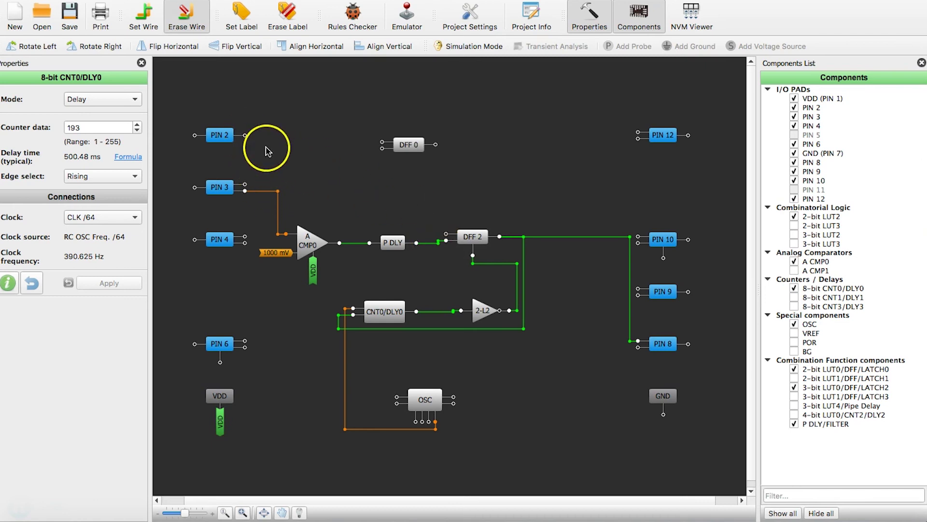
key("w")
mouse_move(245, 135)
left_mouse_down()
mouse_move(493, 213)
mouse_move(447, 234)
left_mouse_up()
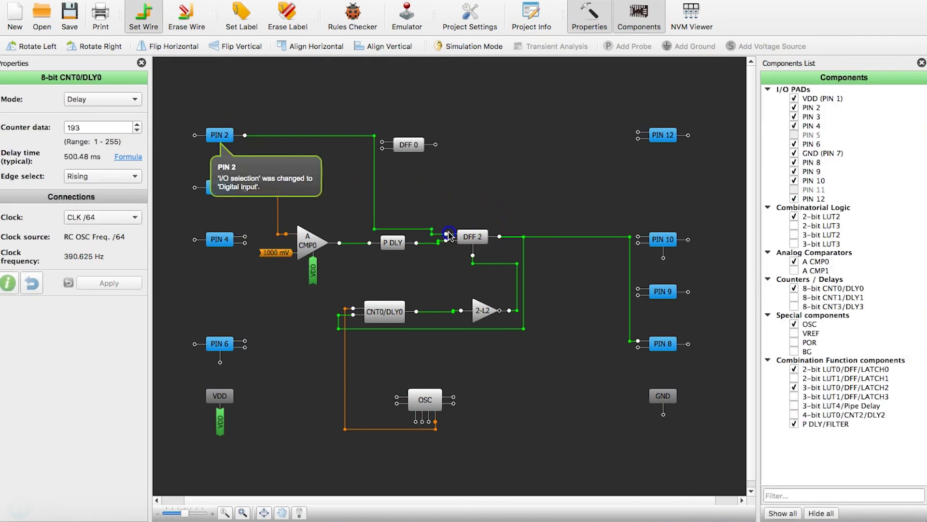
left_click(516, 169)
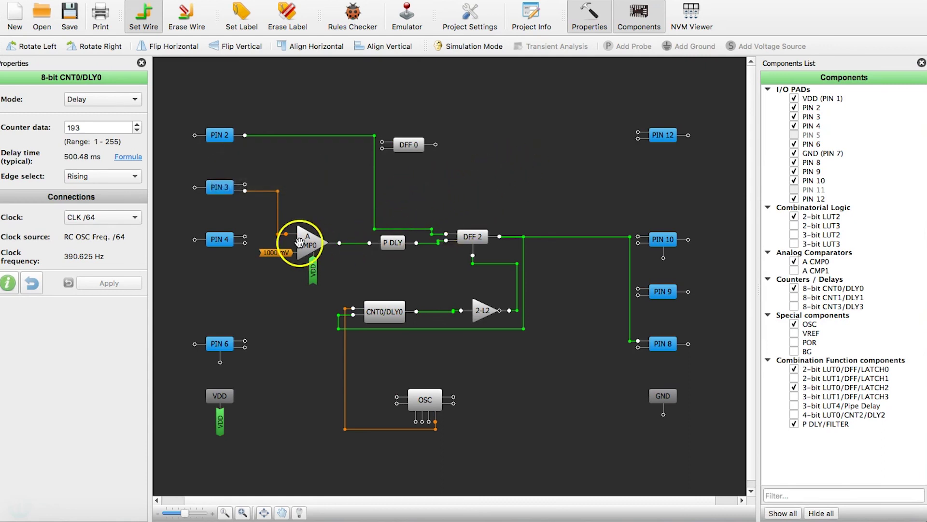
- Label PIN 3 as ANALOG_IN
right_click(220, 188)
left_click(257, 282)
left_click(396, 71)
type("ANALOG_IN")
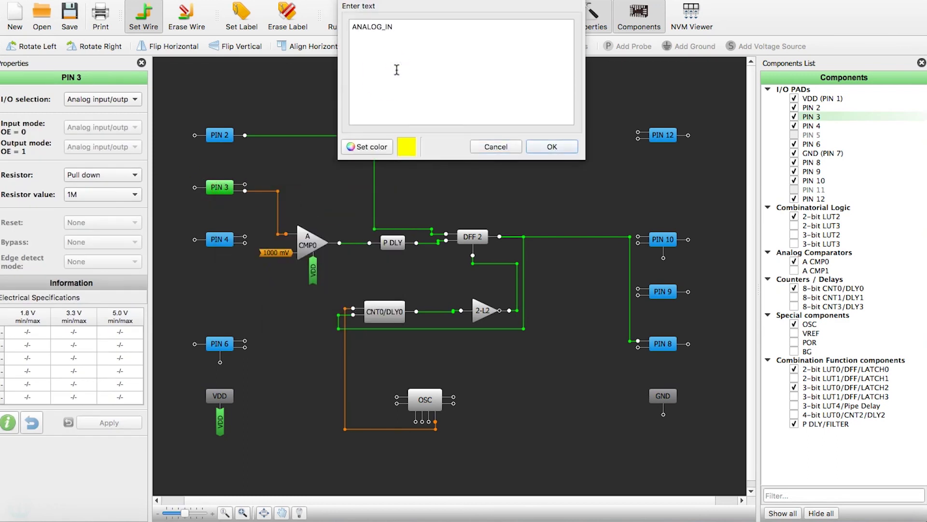
left_click(552, 147)
- Label PIN 2 as ENABLE
right_click(229, 135)
left_click(268, 227)
left_click(423, 85)
type("ENABLE")
left_click(552, 147)
- Label the output pin PIN 8 as RST_OUT
left_click(661, 239)
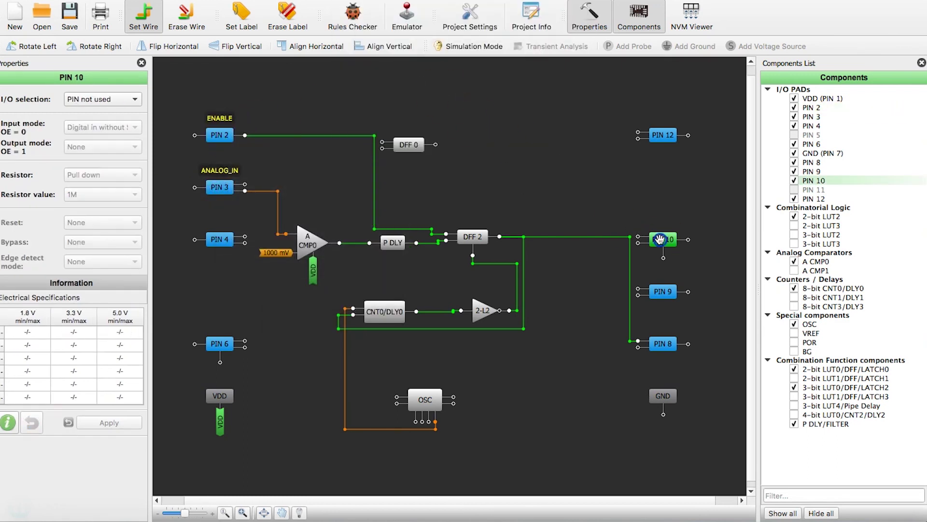
right_click(665, 346)
left_click(694, 441)
type("RST_OUT")
left_click(550, 147)
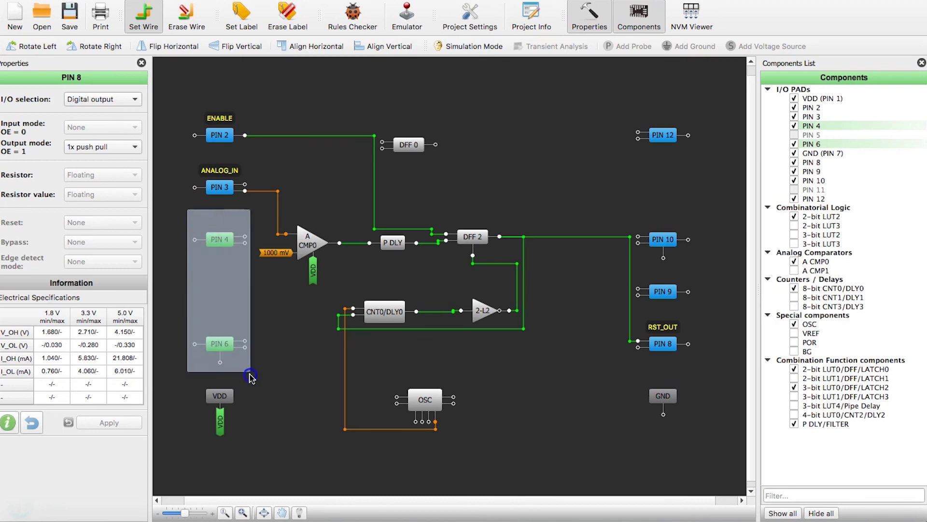
- Hide the unused pins PIN 4, PIN 6, PIN 9, PIN 10 and PIN 12 from the schematic
left_click(632, 264)
left_click_drag(634, 107, 714, 315)
right_click(666, 237)
left_click(694, 362)
left_click_drag(187, 216, 257, 365)
right_click(221, 238)
left_click(245, 362)
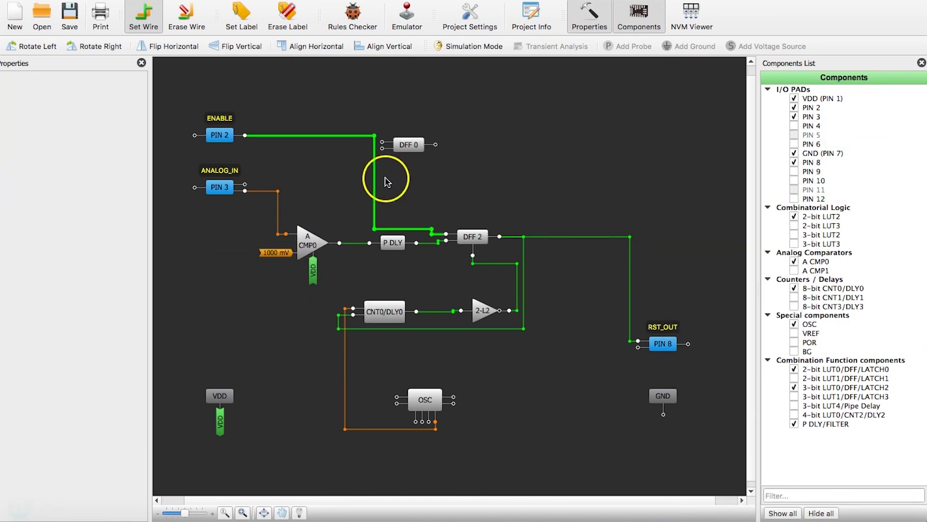
- Move PIN 3 down level with A CMP0's input and nudge DFF 2 down to straighten its wire from P DLY
left_click_drag(219, 188, 222, 231)
key("shift+Up")
left_click(471, 236)
key("shift+Down")
key("shift+Down")
key("shift+Down")
key("shift+Down")
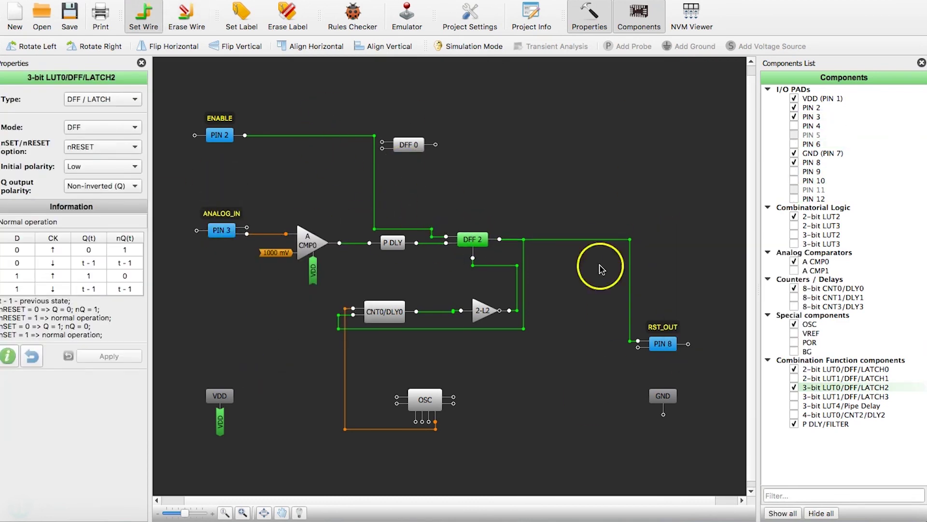
- Move PIN 8 up level with DFF 2's Q output so their connecting wire runs straight
left_click(662, 343)
key("shift+Up")
key("shift+Up")
key("shift+Up")
key("shift+Up")
key("shift+Up")
key("shift+Up")
key("shift+Up")
key("shift+Up")
key("shift+Up")
key("shift+Up")
key("shift+Up")
key("shift+Up")
key("shift+Up")
key("shift+Up")
key("shift+Up")
key("shift+Up")
key("shift+Up")
key("shift+Up")
key("shift+Up")
key("shift+Up")
key("shift+Up")
key("shift+Up")
key("shift+Up")
key("shift+Up")
key("shift+Up")
key("shift+Up")
key("shift+Up")
key("shift+Up")
key("shift+Up")
key("shift+Up")
key("shift+Down")
key("shift+Down")
- Flip CNT0/DLY0 and the 2-L2 inverter horizontally and move them between DFF 2 and PIN 8, just below the output wire
left_click_drag(534, 348, 337, 276)
left_click(168, 46)
left_click(516, 400)
left_click_drag(484, 310, 515, 283)
left_click_drag(385, 311, 630, 271)
- Turn the clock wire between OSC and CNT0/DLY0 into net labels and nudge CNT0/DLY0 down level with the inverter
right_click(632, 330)
left_click(662, 367)
left_click(609, 281)
key("shift+Down")
key("shift+Down")
key("shift+Down")
key("shift+Down")
- Move PIN 8 farther from DFF 2 and tidy the feedback wire running into CNT0/DLY0
left_click_drag(664, 242, 688, 242)
left_click_drag(631, 298, 631, 266)
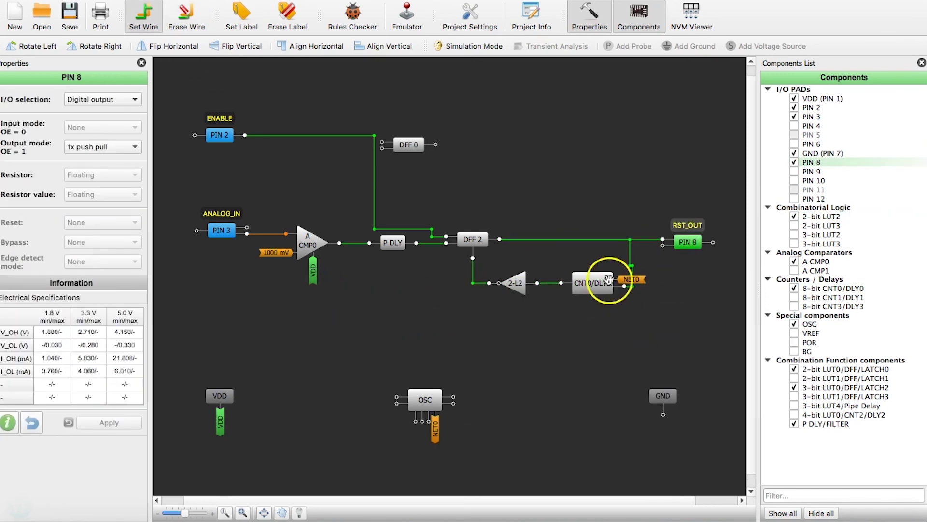
left_click(478, 238)
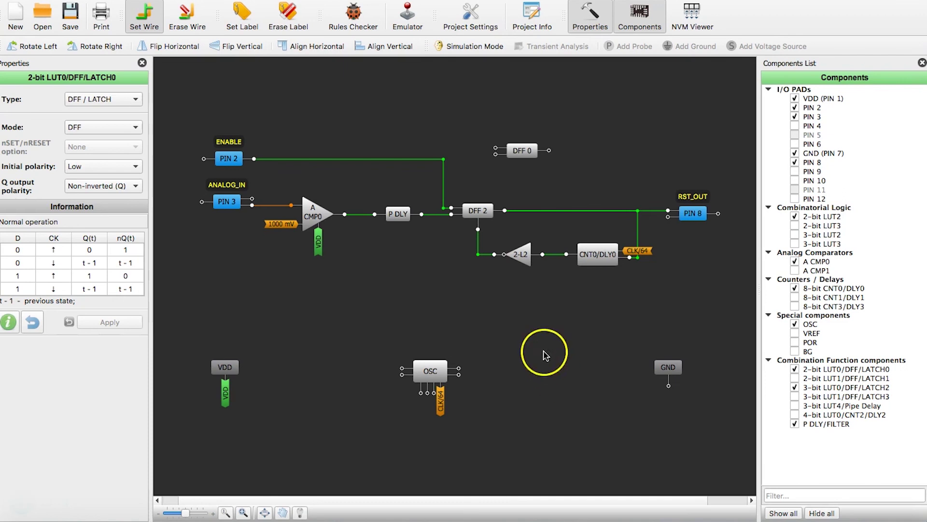
- Run the Rules Checker and reset all settings and connections of the unused DFF 0 block
left_click(353, 30)
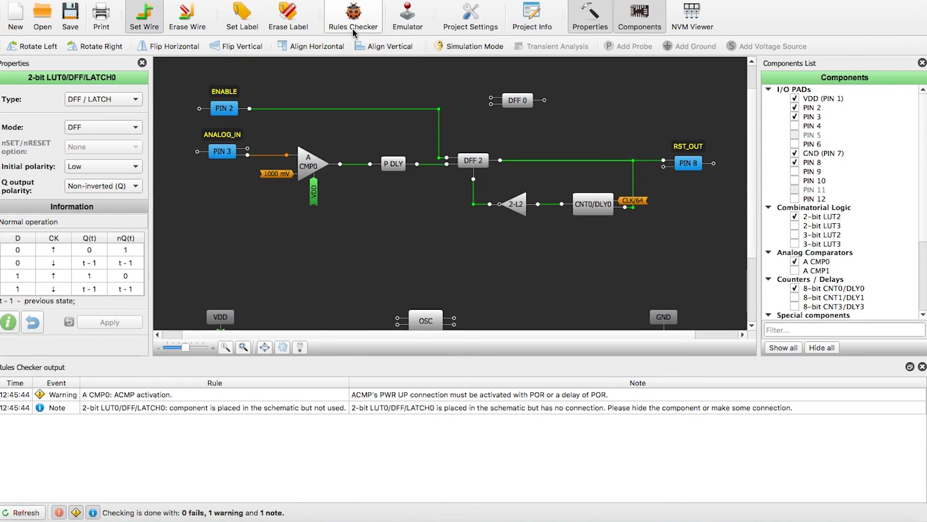
left_click(322, 408)
right_click(517, 101)
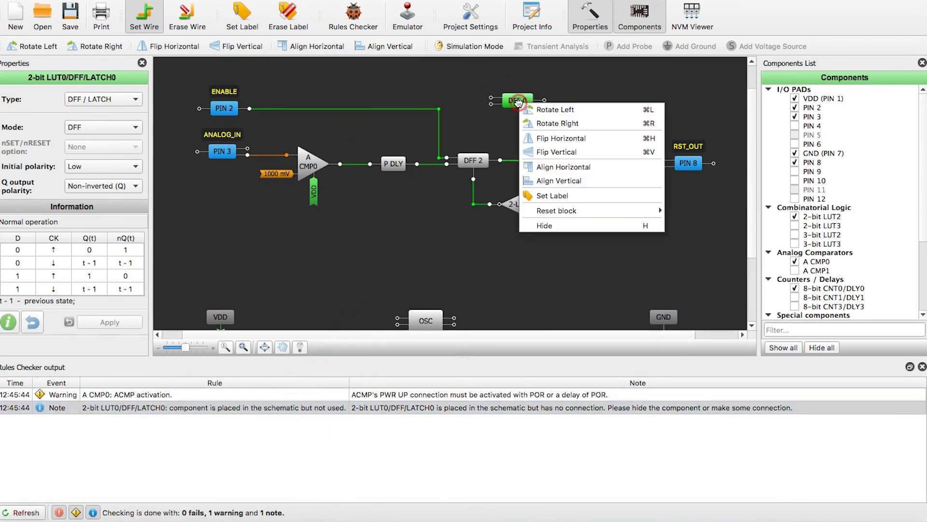
mouse_move(597, 210)
left_click(681, 240)
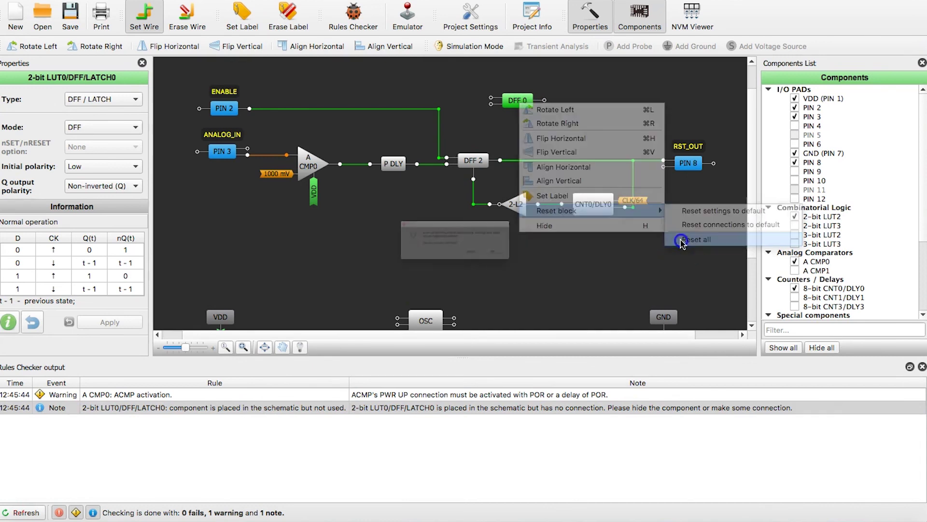
left_click(543, 270)
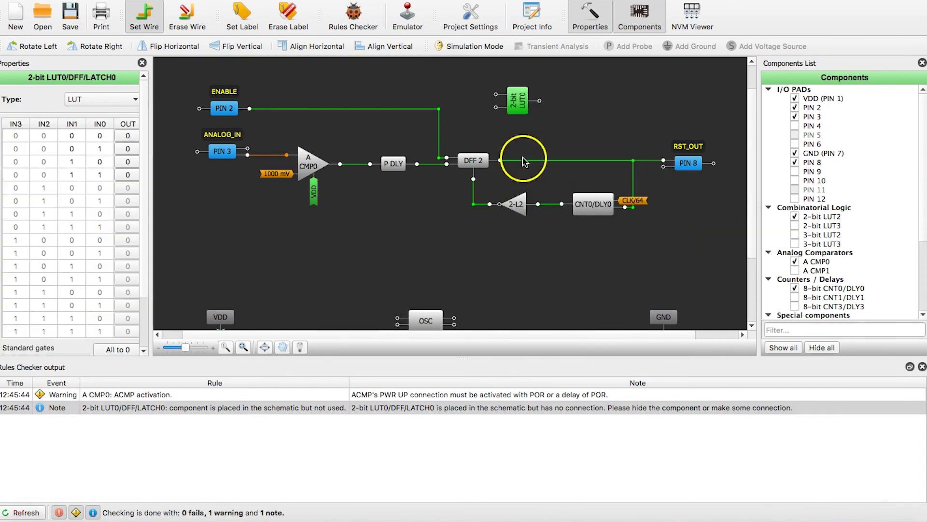
- Hide the unused 2-bit LUT0 block and rerun the Rules Checker
right_click(516, 103)
left_click(554, 241)
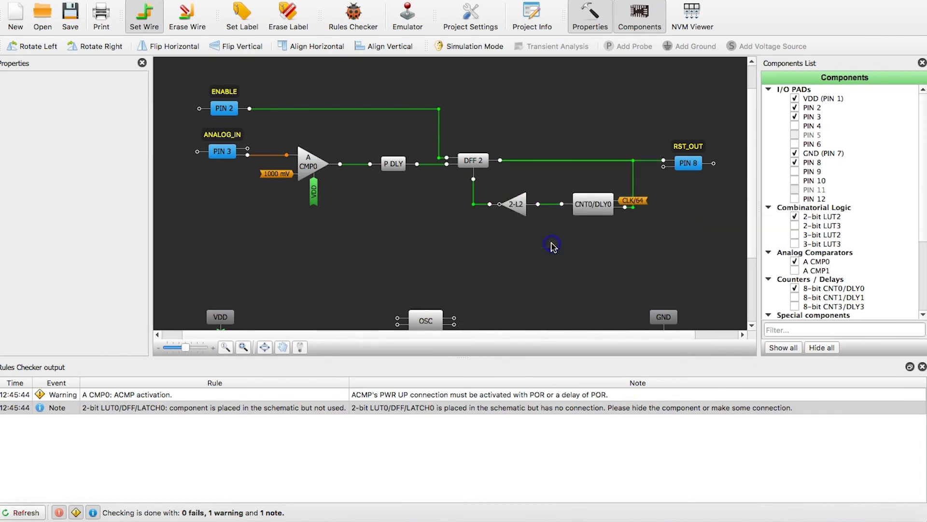
left_click(361, 19)
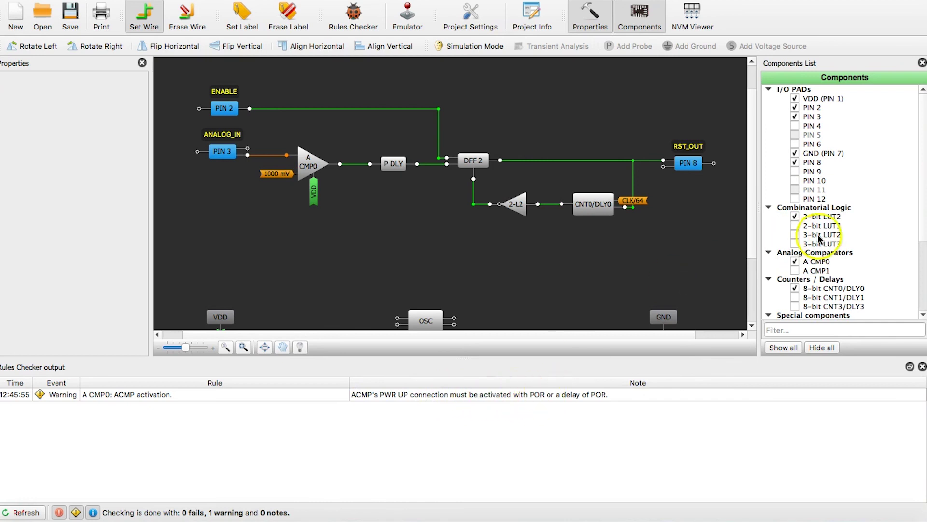
- Add the POR component to the schematic and place it below A CMP0
scroll(792, 239, "down", 4)
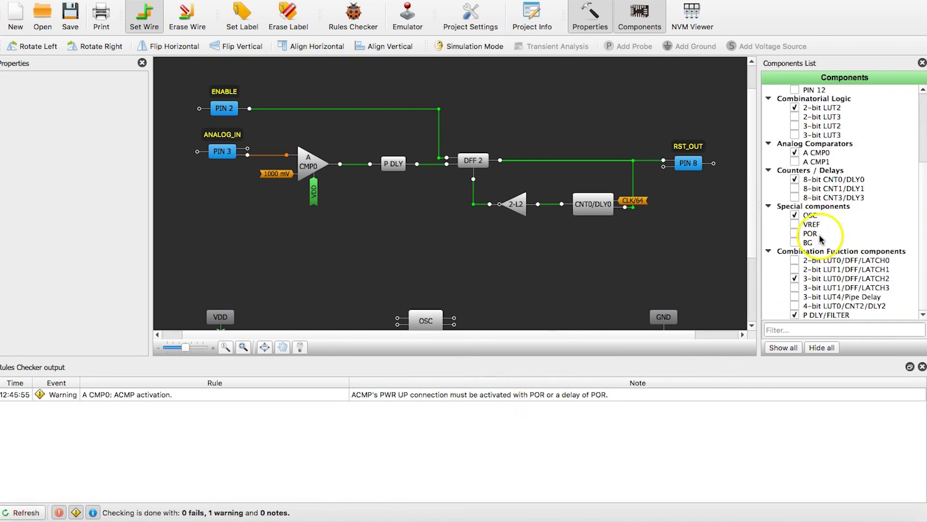
left_click(794, 234)
mouse_move(554, 287)
left_mouse_down()
mouse_move(273, 203)
mouse_move(269, 188)
left_mouse_up()
- Replace the VDD connection on A CMP0's PWR UP input with one from POR, and check the design with the Rules Checker
left_click(194, 23)
left_click(314, 171)
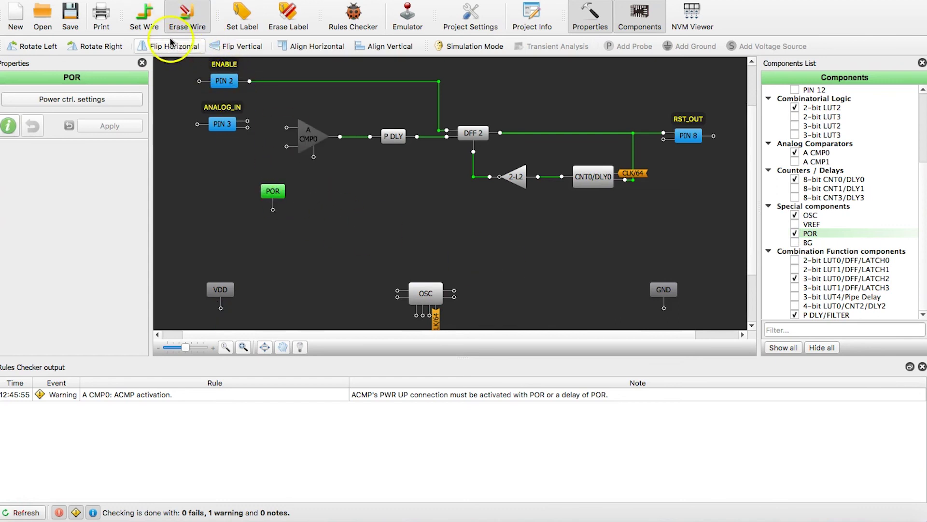
left_click(144, 17)
left_click_drag(273, 209, 314, 157)
left_click(357, 18)
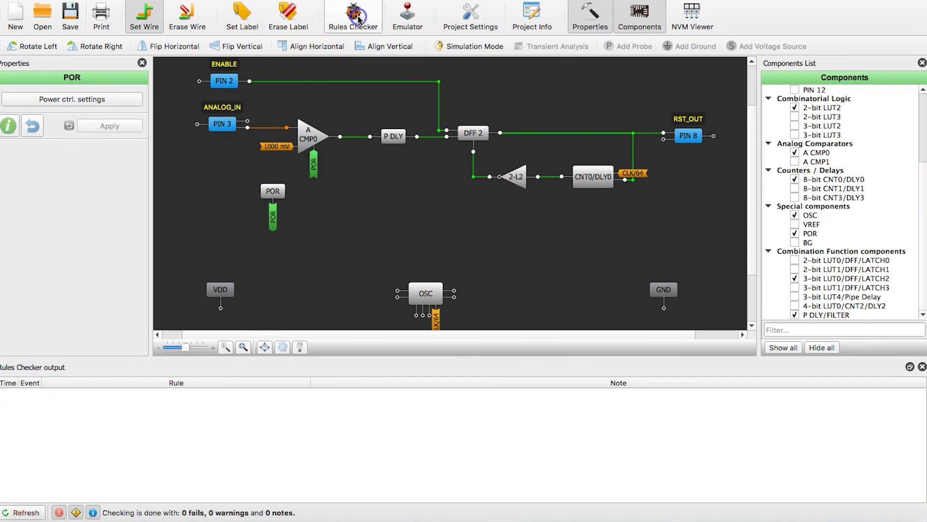
left_click(357, 18)
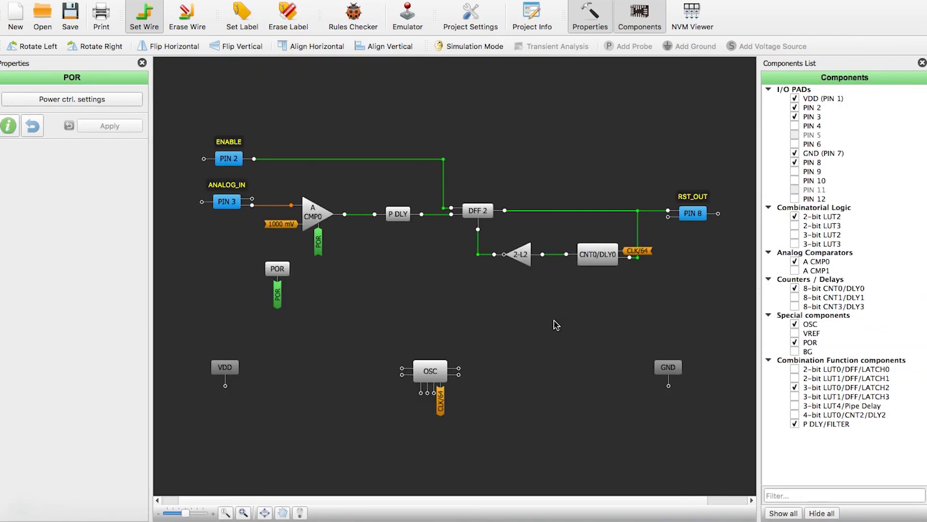